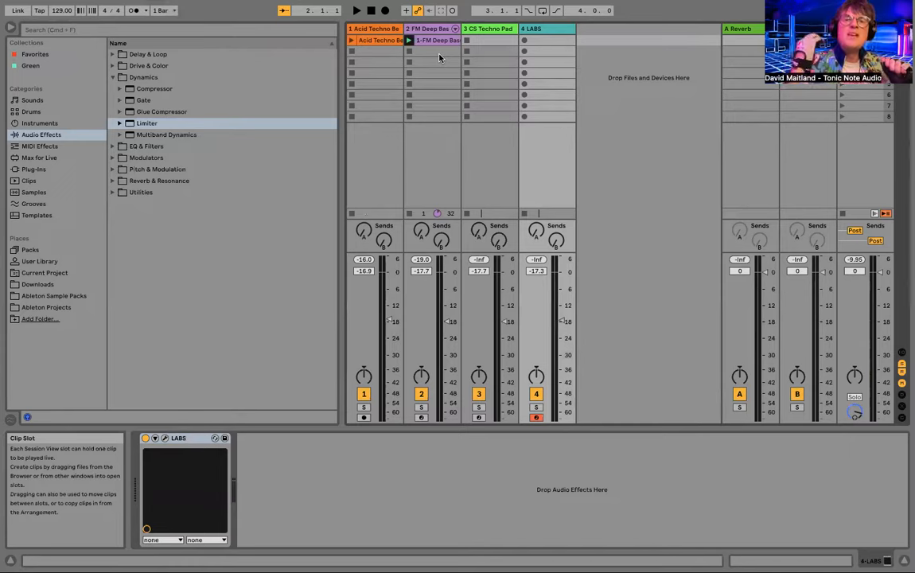
# - Stop the FM Deep Bass clip, inspect the Acid Techno Beat Loop clip's waveform, and close the clip view
pyautogui.click(415, 52)
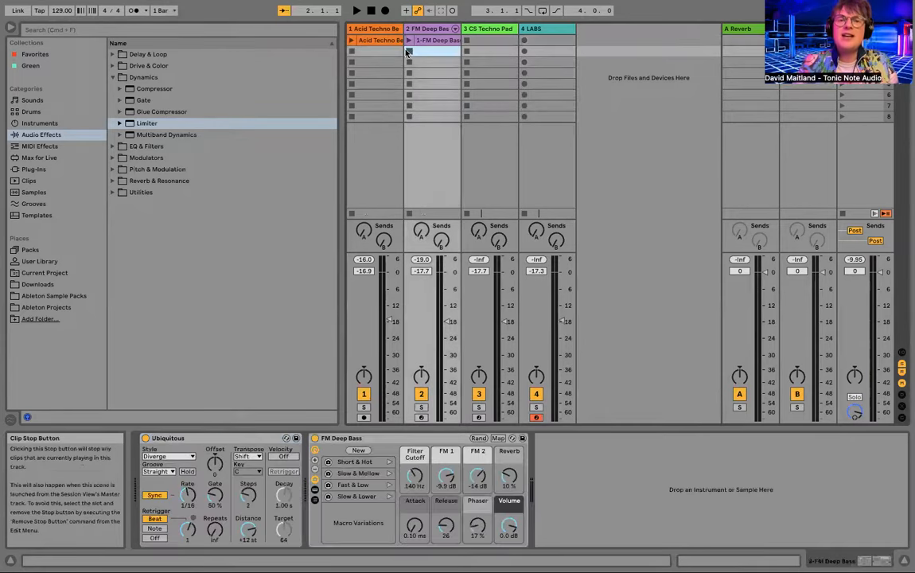
pyautogui.click(370, 29)
pyautogui.click(370, 40)
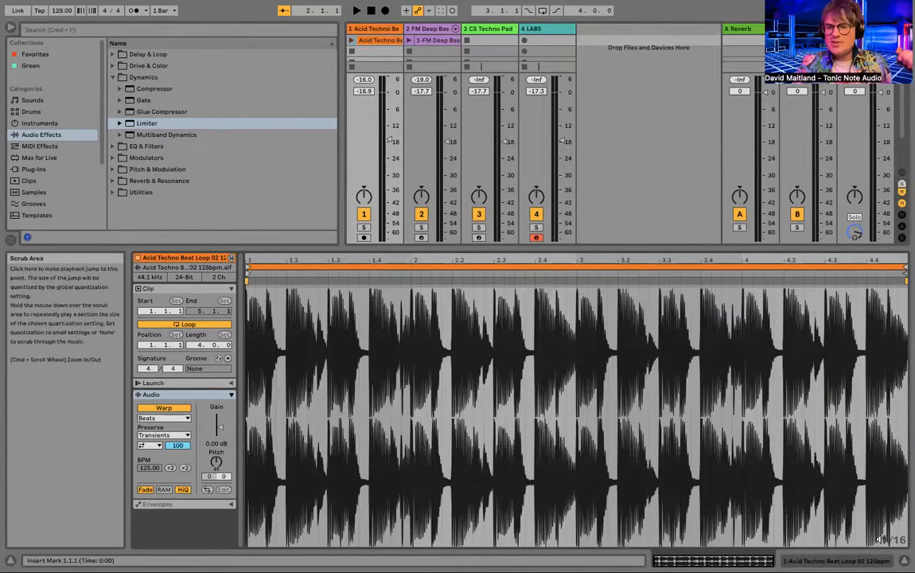
pyautogui.press('super+alt+l')
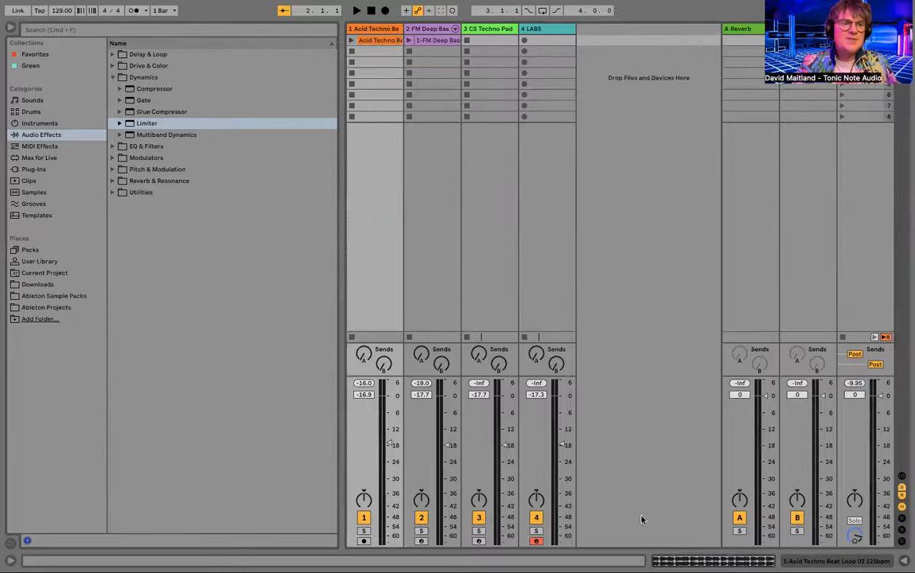
# - Browse the Packs for the Core Library's Samples folders, and collapse the Core Library again
pyautogui.click(35, 251)
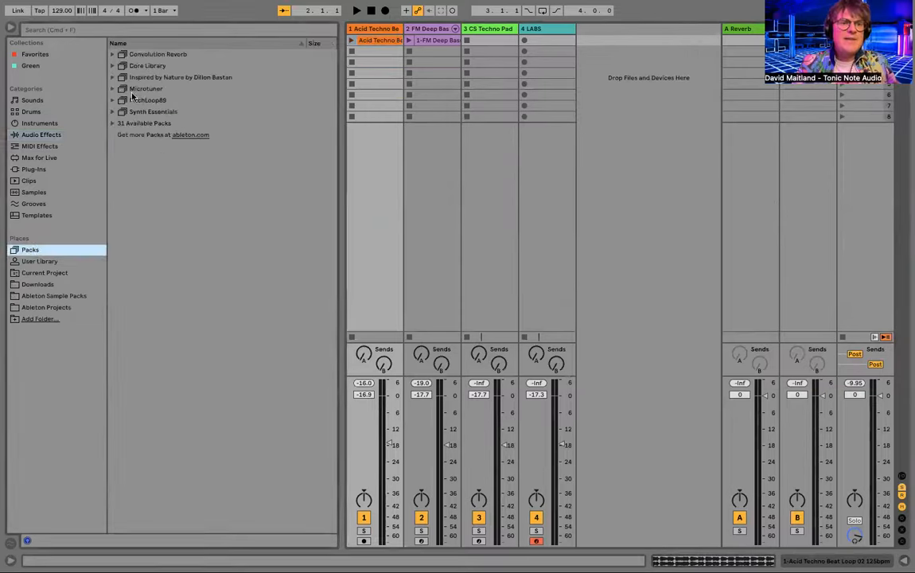
pyautogui.click(113, 66)
pyautogui.click(113, 66)
pyautogui.click(113, 66)
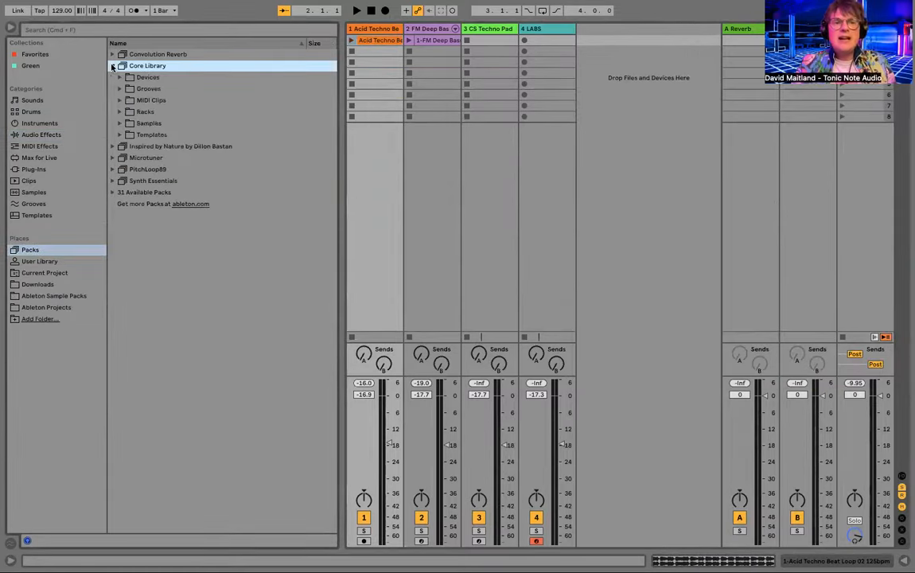
pyautogui.click(119, 123)
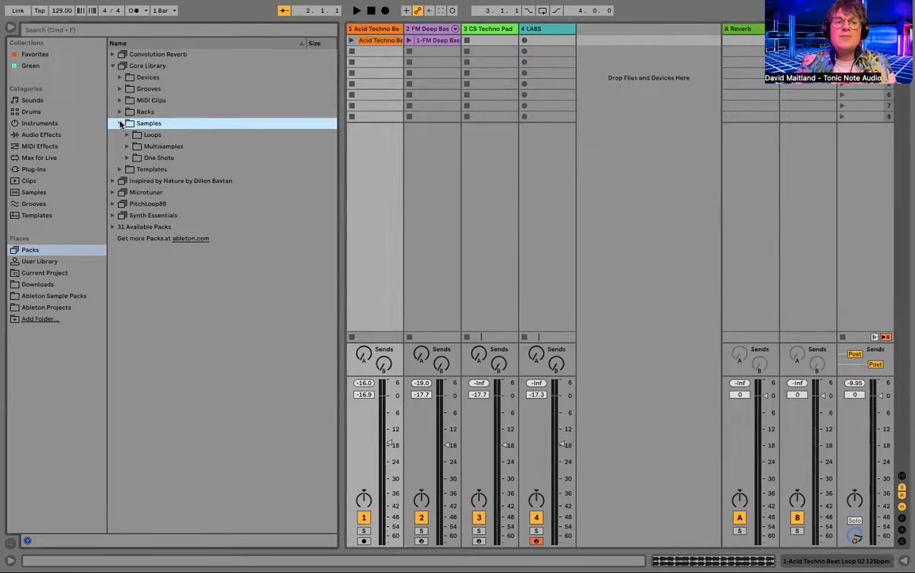
pyautogui.click(117, 66)
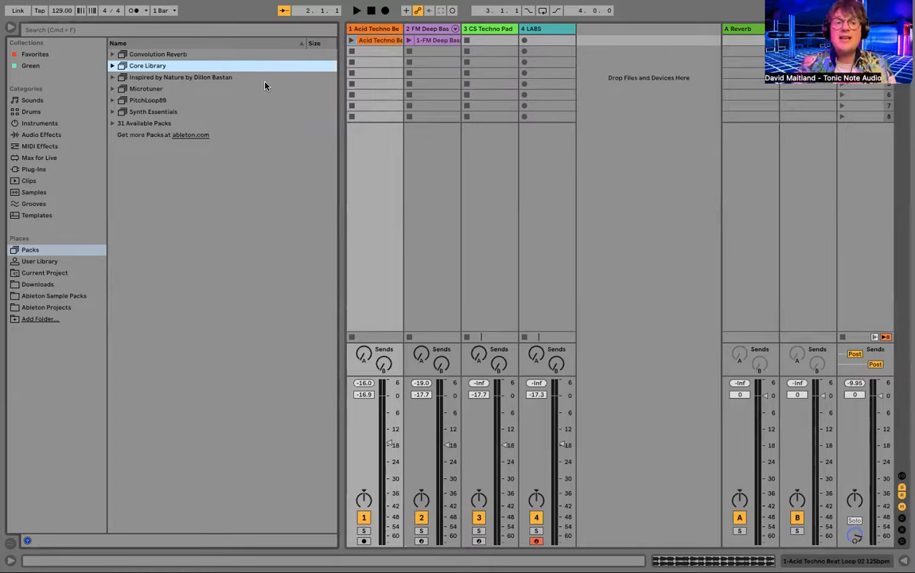
# - Play the Acid Techno Beat Loop clip, raise its track volume to -12.7 dB, and stop the clip
pyautogui.press('space')
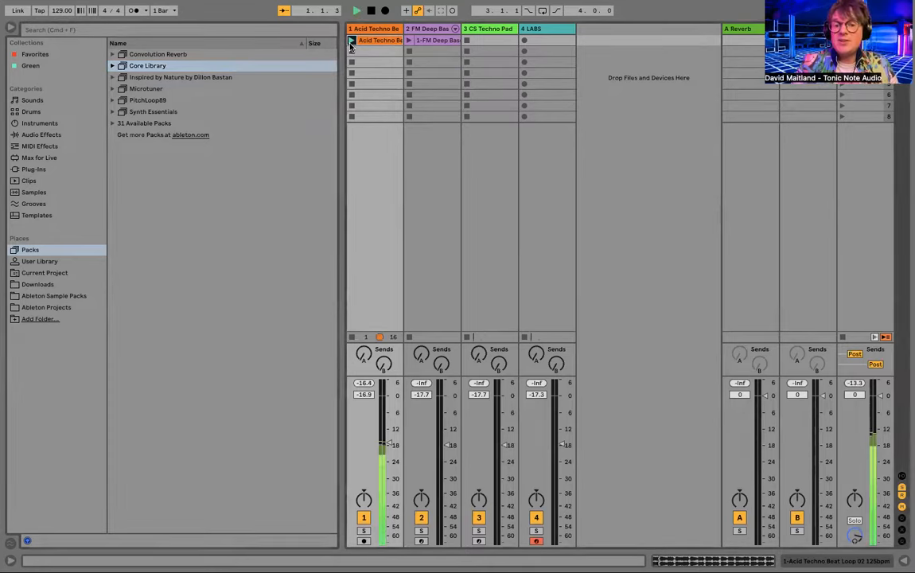
pyautogui.moveTo(389, 445); pyautogui.dragTo(389, 430)
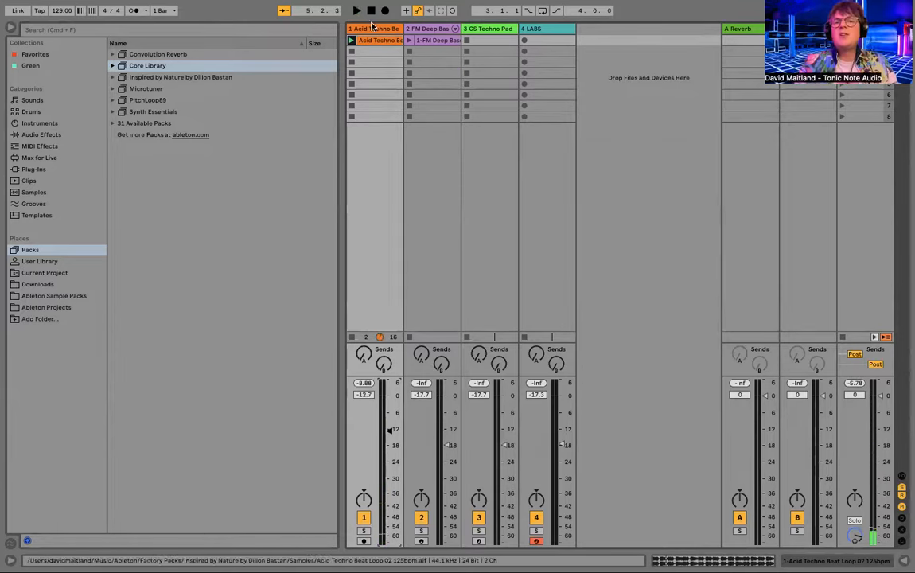
pyautogui.click(351, 52)
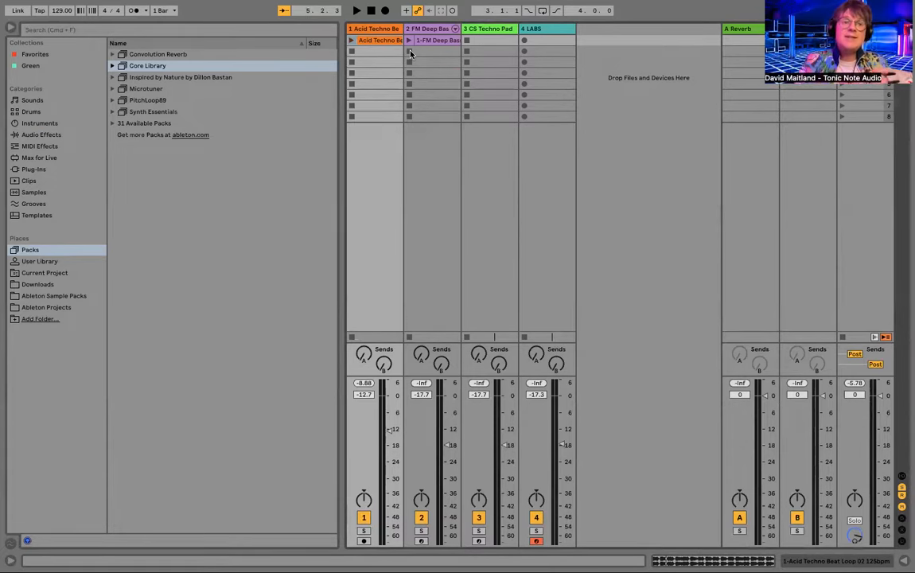
# - Browse the built-in instruments, checking Analog's preset categories and selecting Operator in the list
pyautogui.click(47, 123)
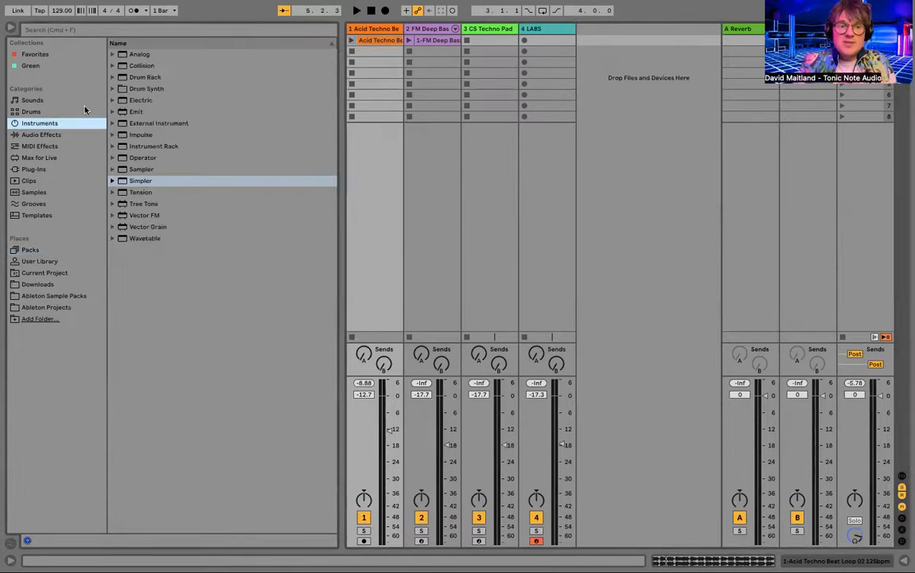
pyautogui.click(129, 56)
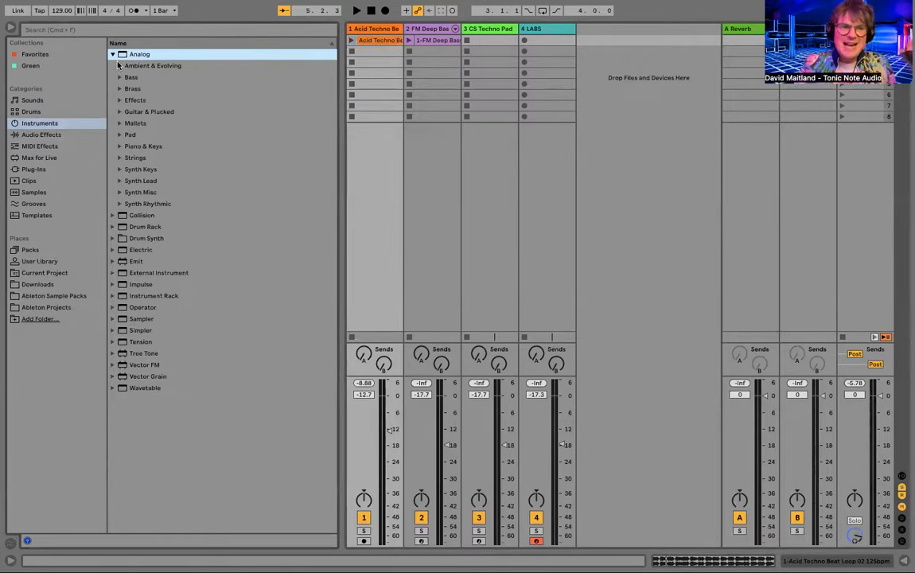
pyautogui.click(112, 55)
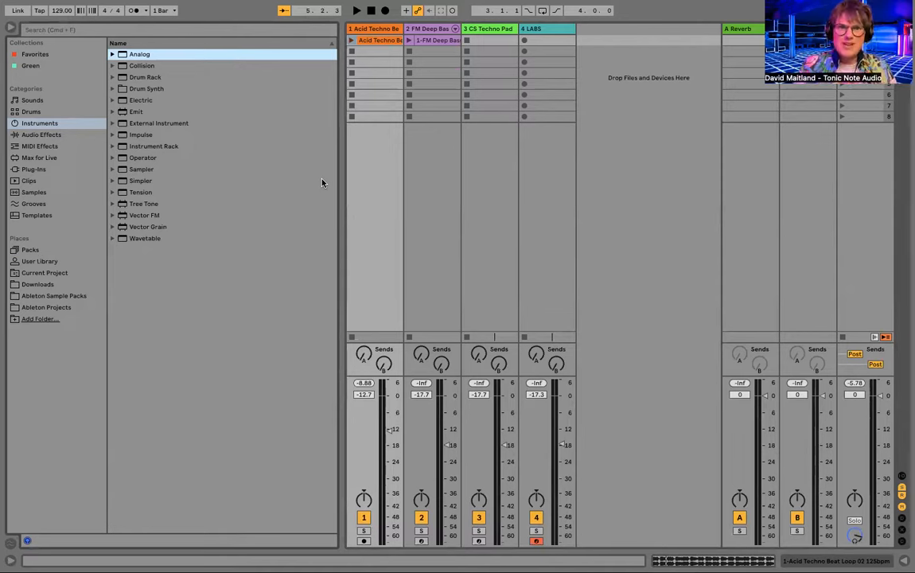
pyautogui.click(118, 160)
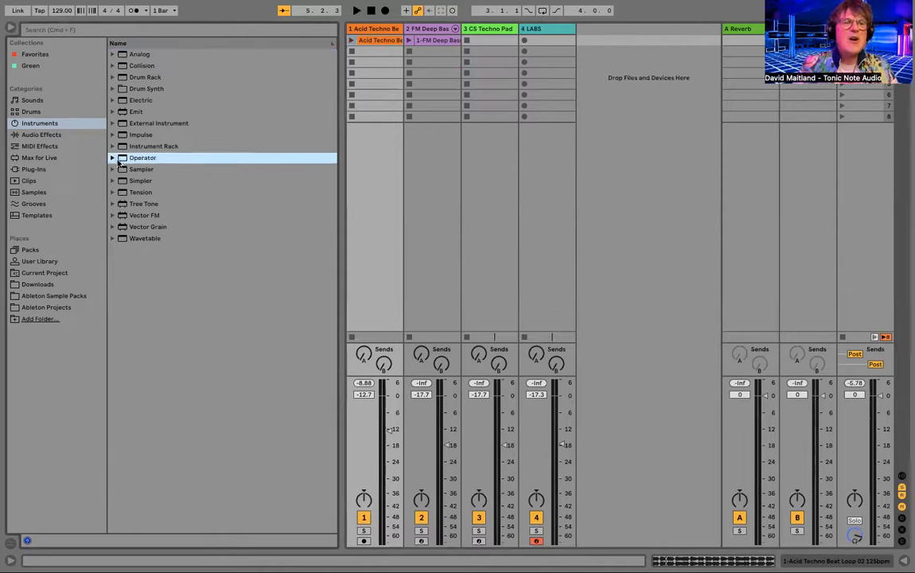
# - Arm the FM Deep Bass track with its Ubiquitous arpeggiator switched off, and raise the track volume to -5.6 dB
pyautogui.click(427, 30)
pyautogui.doubleClick(427, 31)
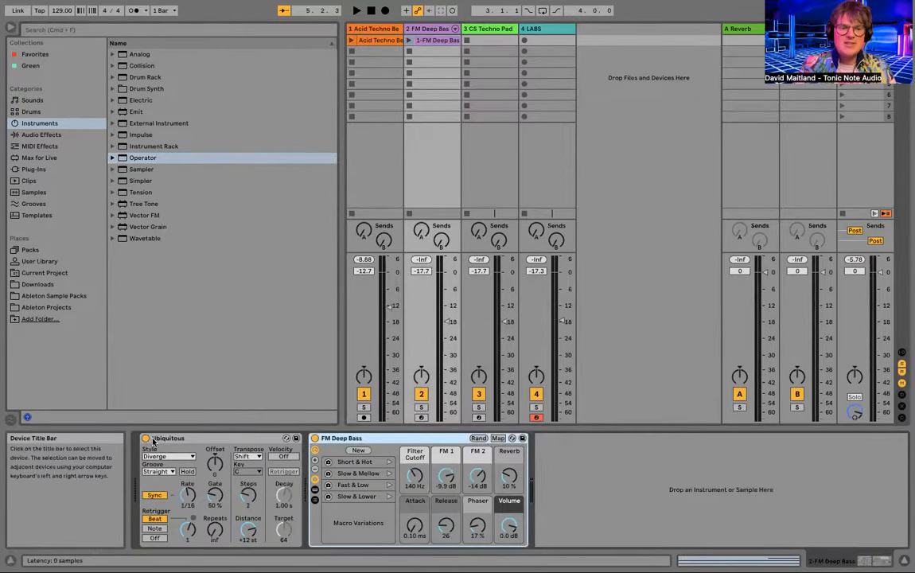
pyautogui.click(422, 419)
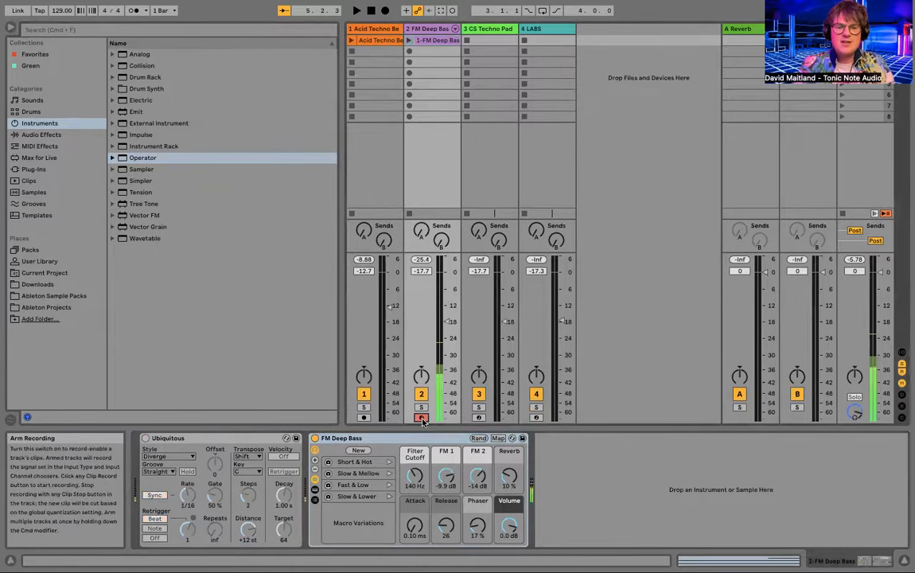
pyautogui.press('z')
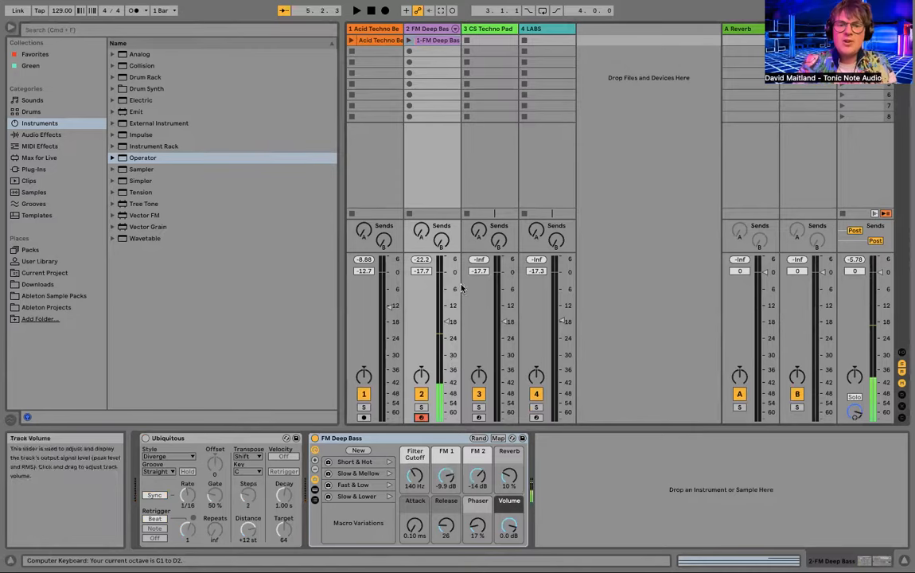
pyautogui.moveTo(447, 322); pyautogui.dragTo(447, 289)
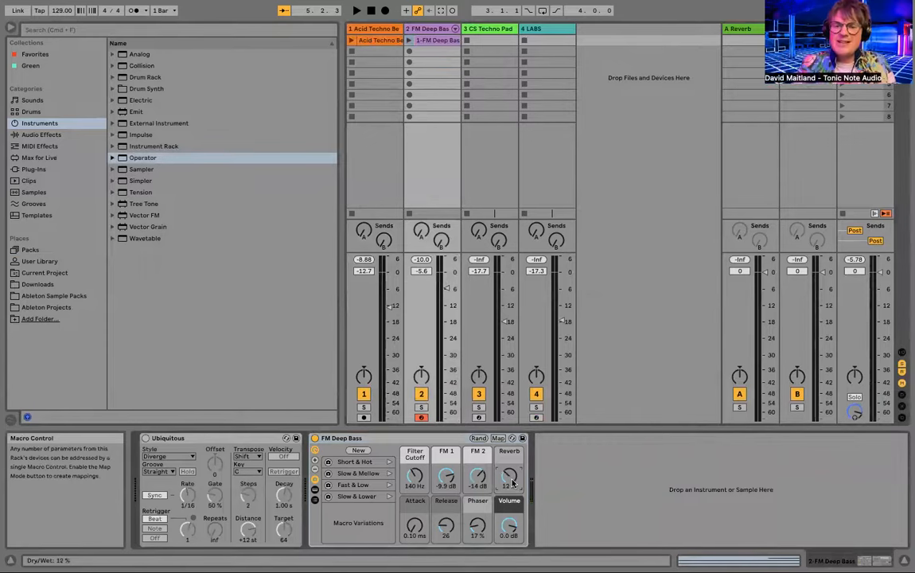
pyautogui.moveTo(513, 482); pyautogui.dragTo(512, 485)
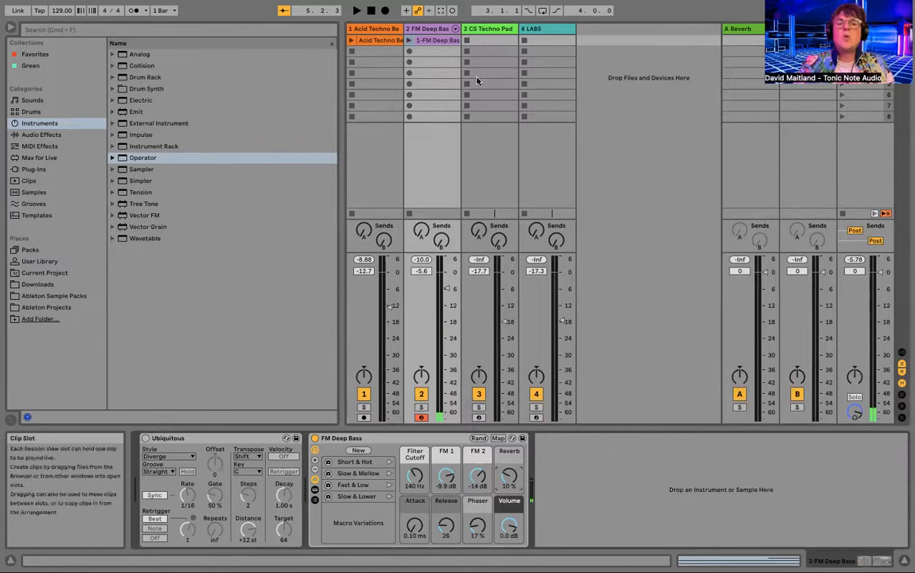
# - Examine all the notes of the FM Deep Bass clip in the piano roll, and close the clip view
pyautogui.doubleClick(414, 40)
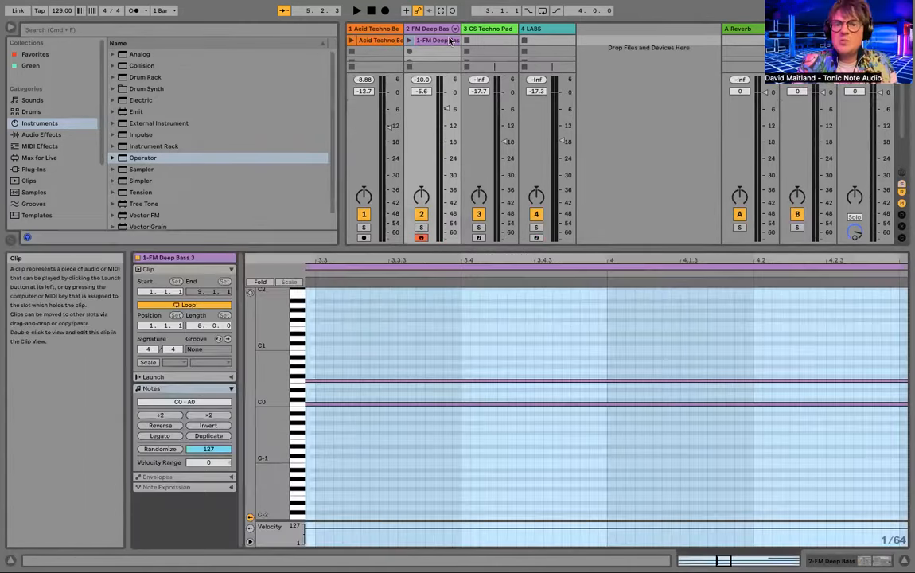
pyautogui.moveTo(297, 374); pyautogui.dragTo(290, 410)
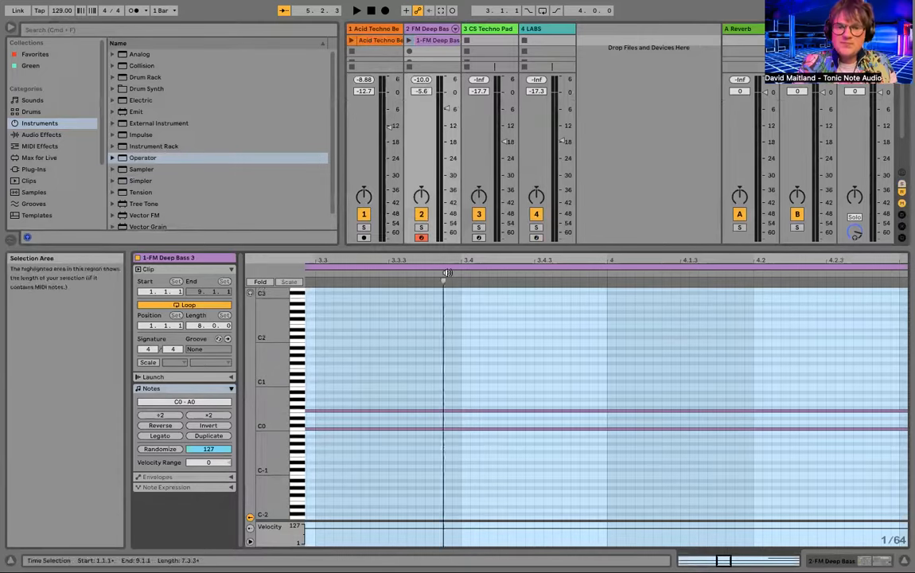
pyautogui.moveTo(454, 261); pyautogui.dragTo(453, 215)
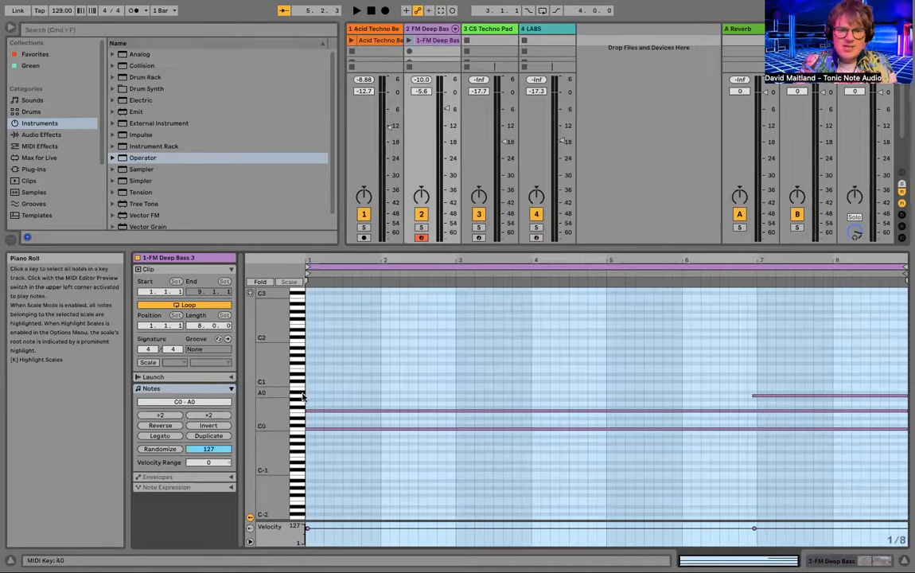
pyautogui.click(902, 561)
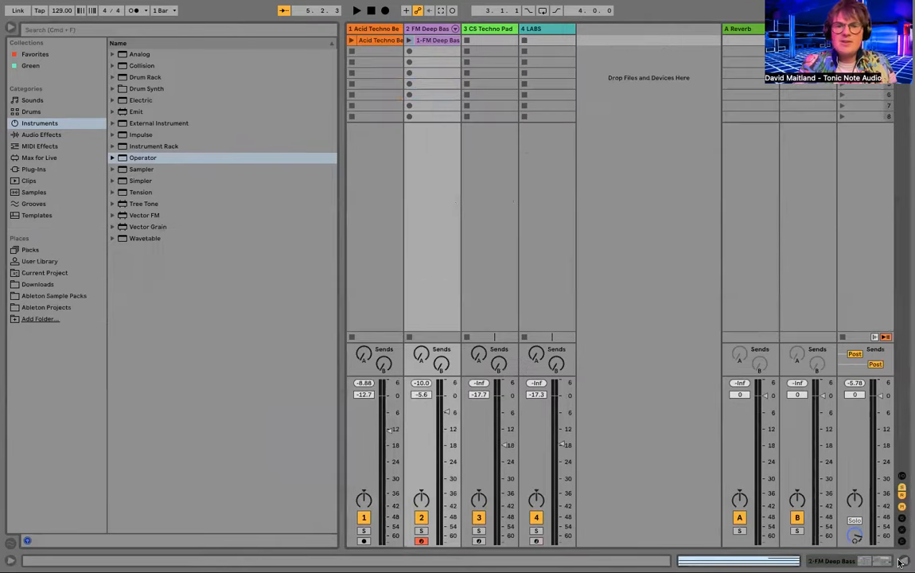
# - Launch the FM Deep Bass clip and switch the track's Ubiquitous arpeggiator back on
pyautogui.click(410, 41)
pyautogui.doubleClick(430, 31)
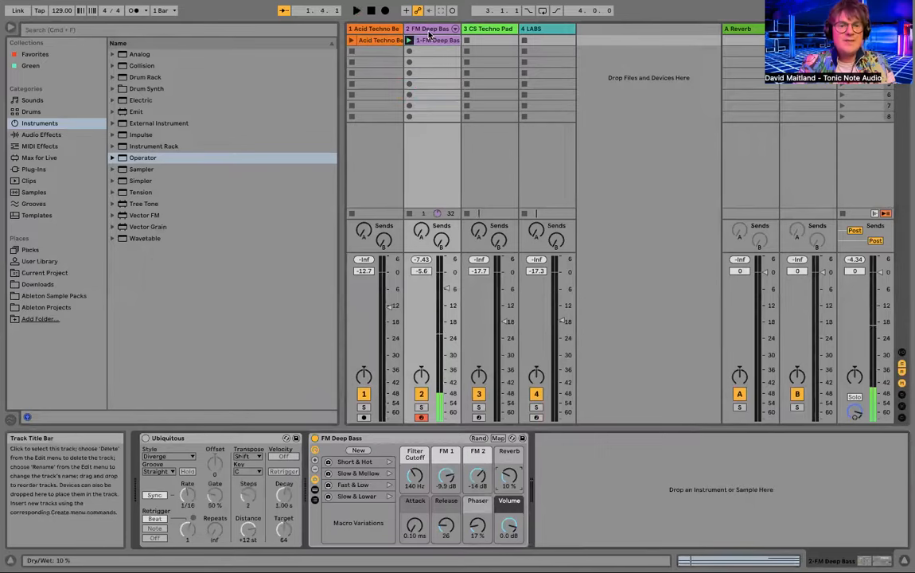
pyautogui.click(145, 438)
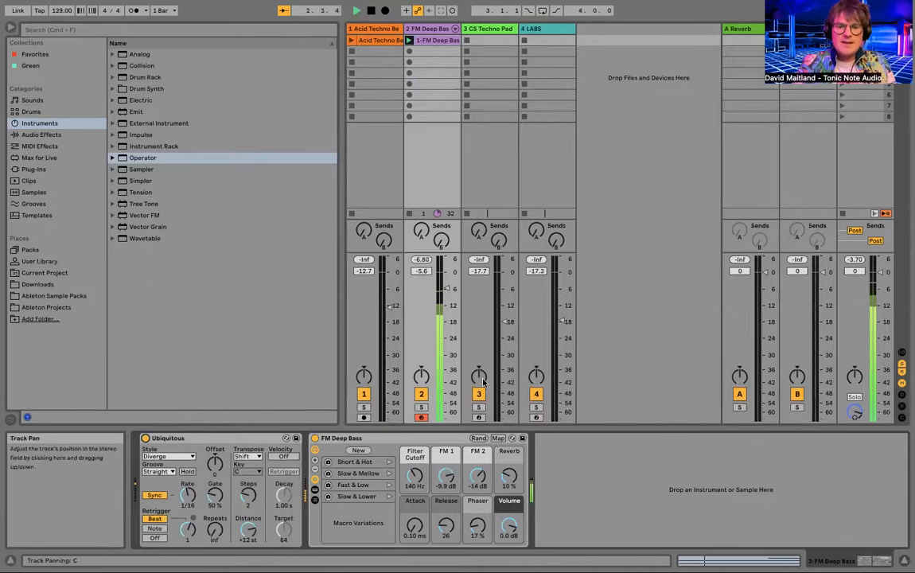
# - Set the FM Deep Bass macros to Filter Cutoff 425 Hz, FM 1 -1.9 dB, FM 2 -23 dB and Phaser 39 %
pyautogui.moveTo(447, 476); pyautogui.dragTo(415, 477)
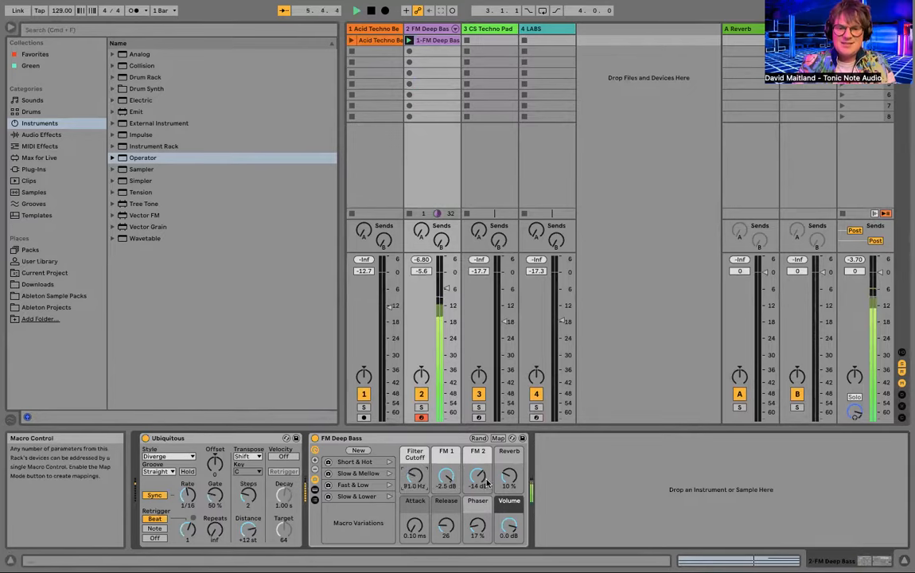
pyautogui.moveTo(479, 476); pyautogui.dragTo(478, 480)
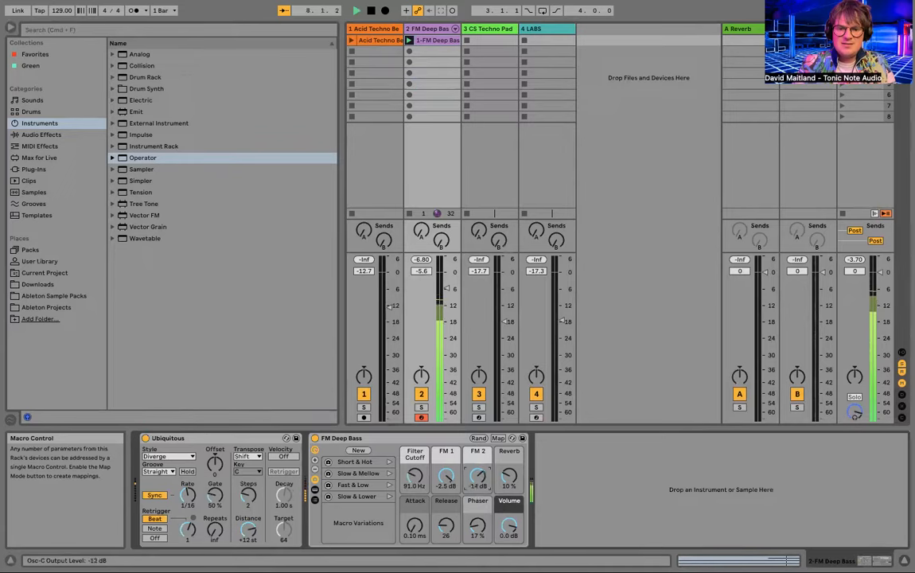
pyautogui.moveTo(415, 476); pyautogui.dragTo(415, 469)
pyautogui.moveTo(478, 527); pyautogui.dragTo(478, 517)
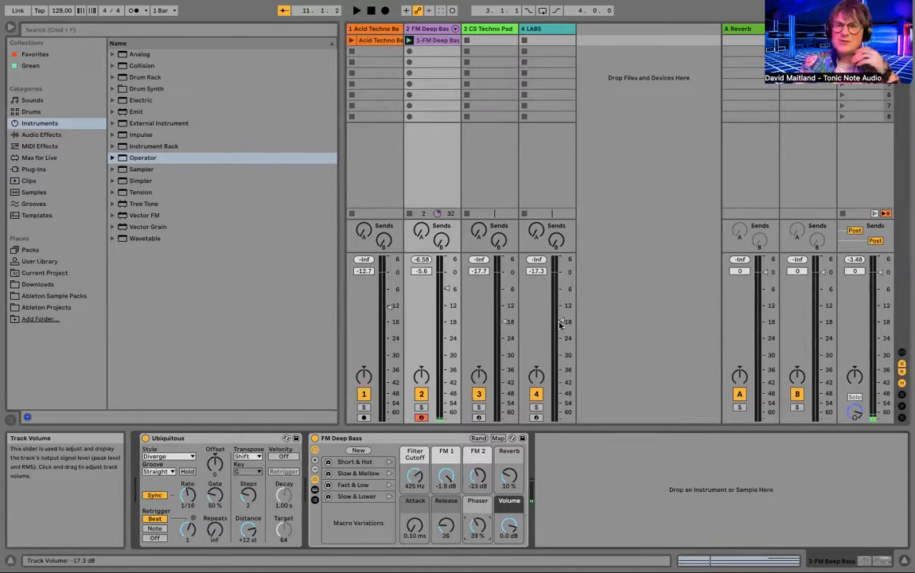
# - Launch the Acid Techno Beat Loop clip together with the bass clip and show the FM Deep Bass track's devices again
pyautogui.click(352, 40)
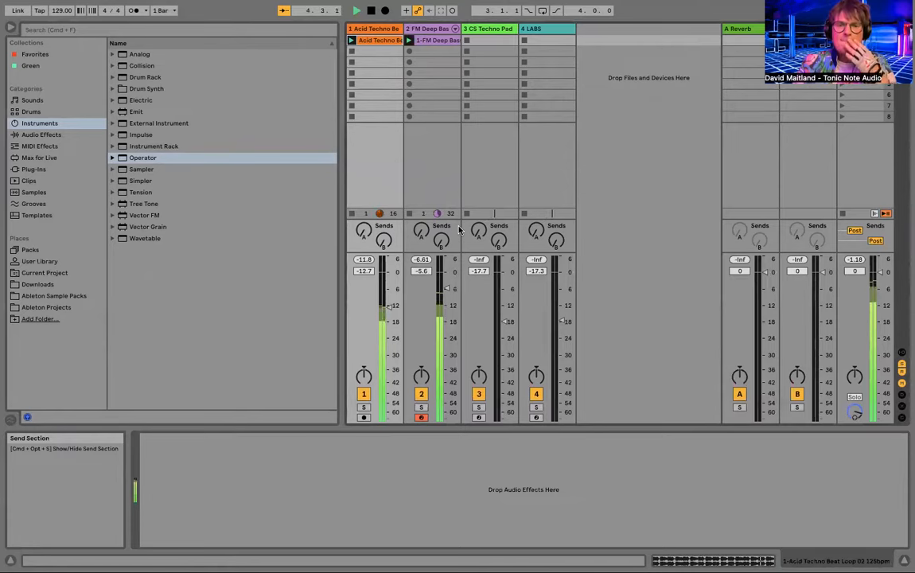
pyautogui.click(430, 29)
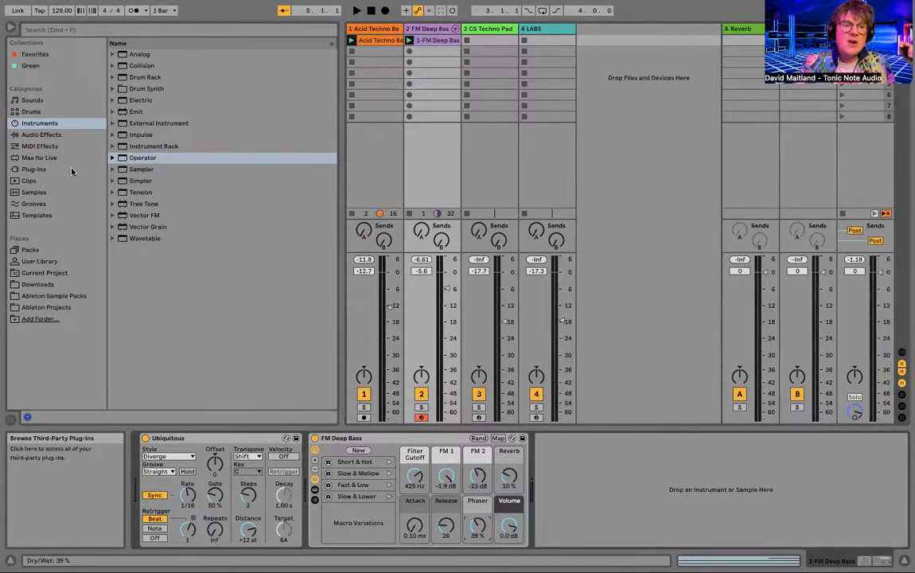
# - Locate the Ubiquitous.adv preset among the Arpeggiator MIDI effects
pyautogui.click(40, 146)
pyautogui.click(113, 55)
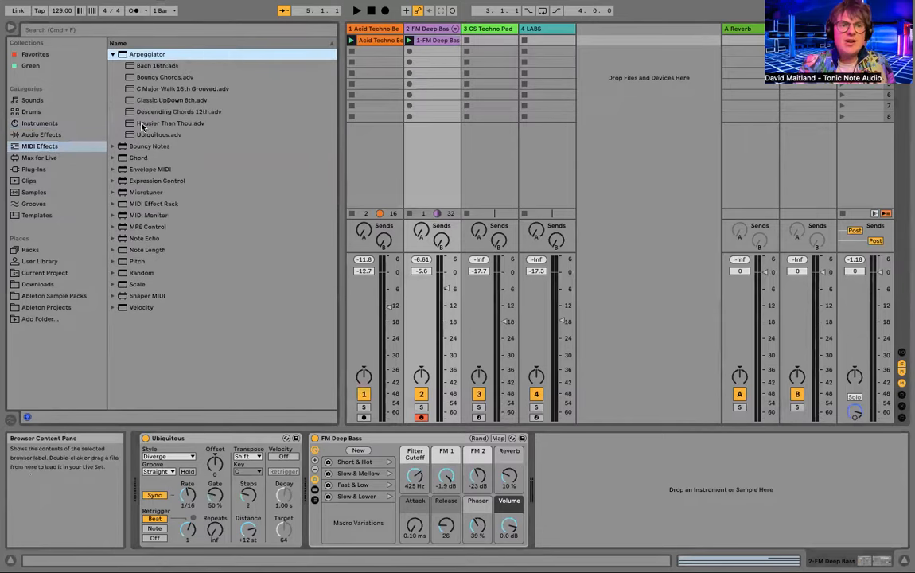
pyautogui.click(134, 133)
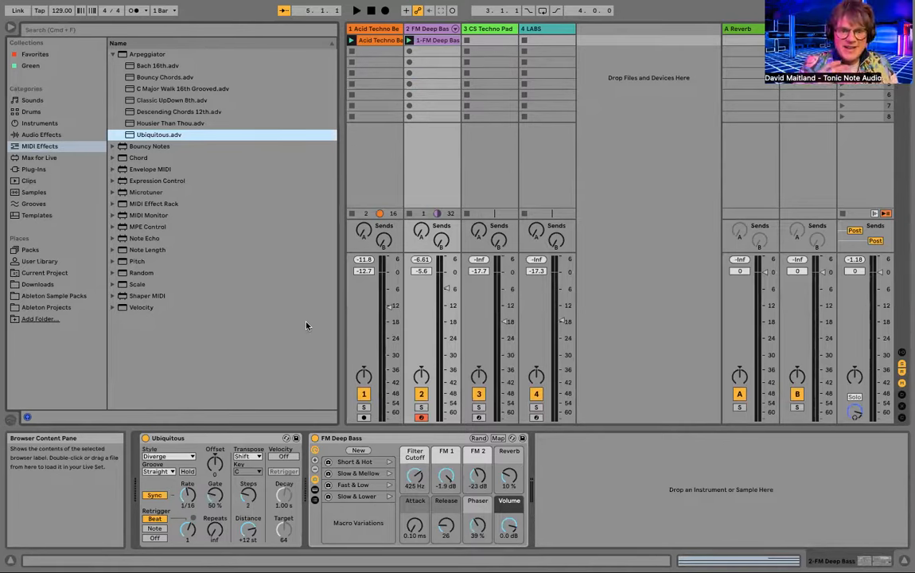
# - Play both clips, lower the FM Deep Bass FM 1 macro to -13 dB, and hide the device view
pyautogui.press('space')
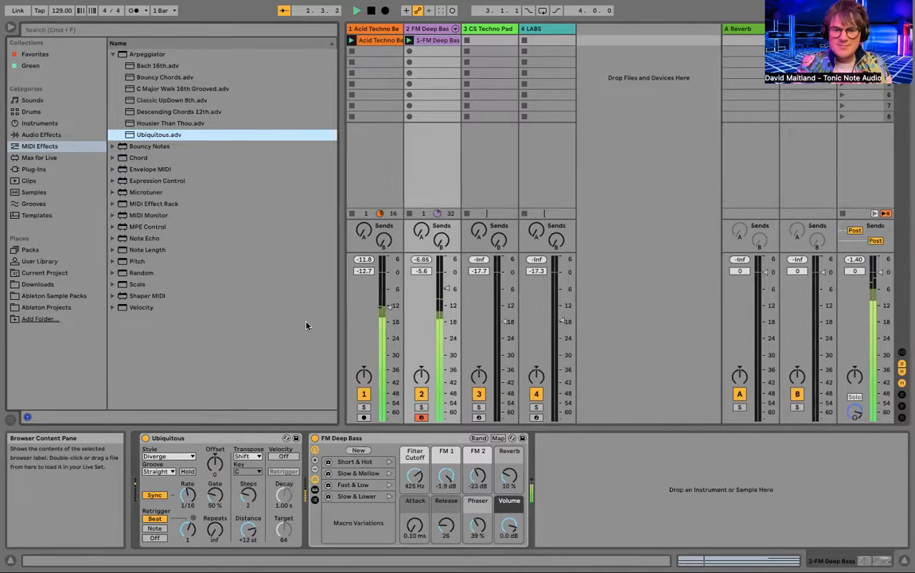
pyautogui.moveTo(447, 476); pyautogui.dragTo(448, 498)
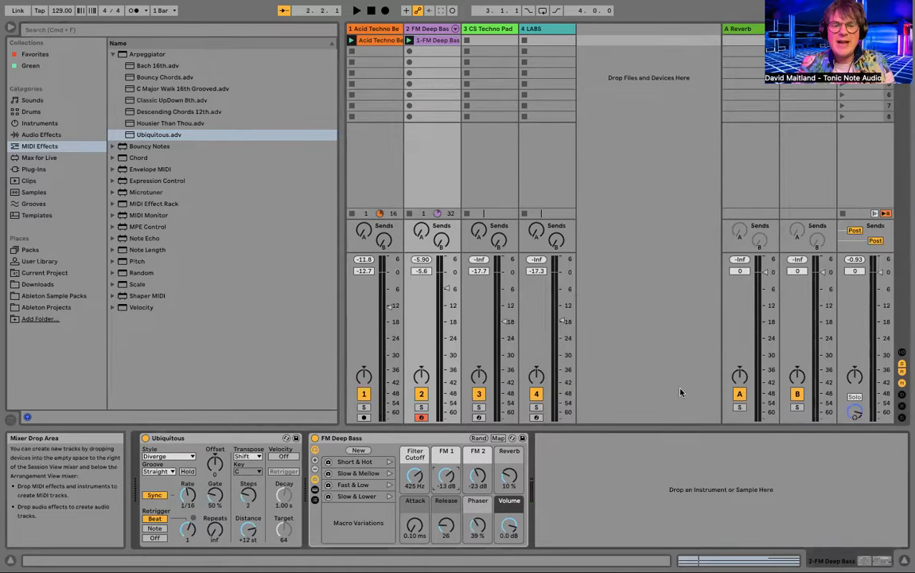
pyautogui.click(904, 560)
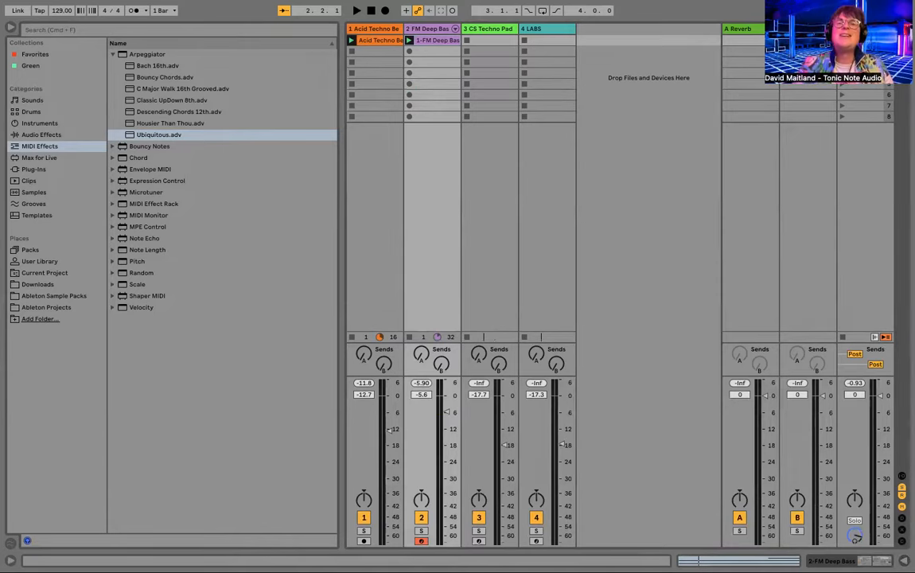
# - Insert the Microtuner MIDI effect on the FM Deep Bass track, between the Ubiquitous arpeggiator and the FM Deep Bass rack
pyautogui.doubleClick(437, 29)
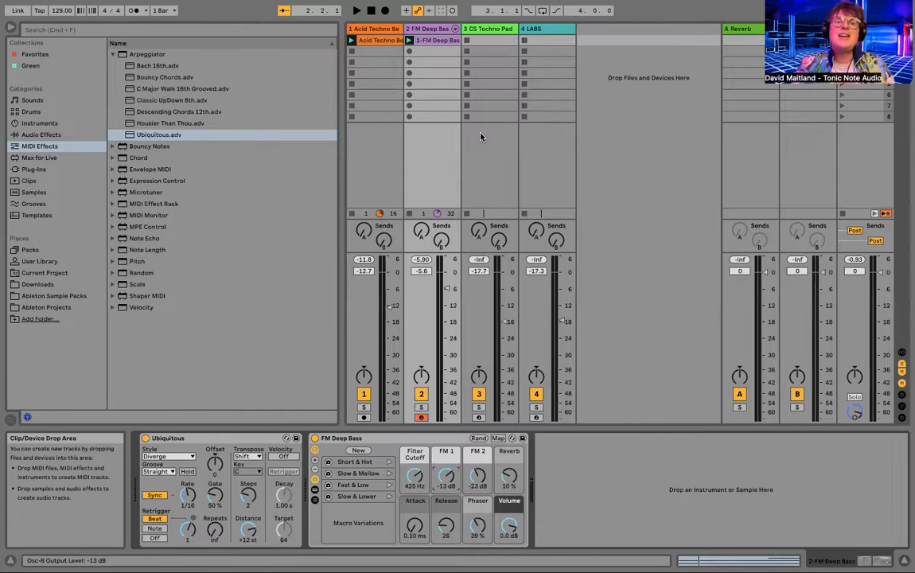
pyautogui.click(114, 56)
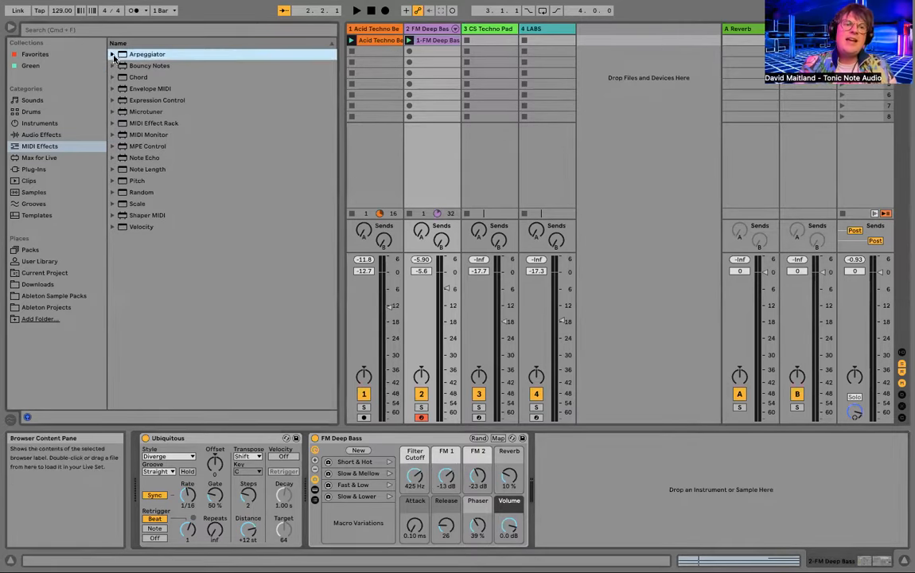
pyautogui.click(147, 112)
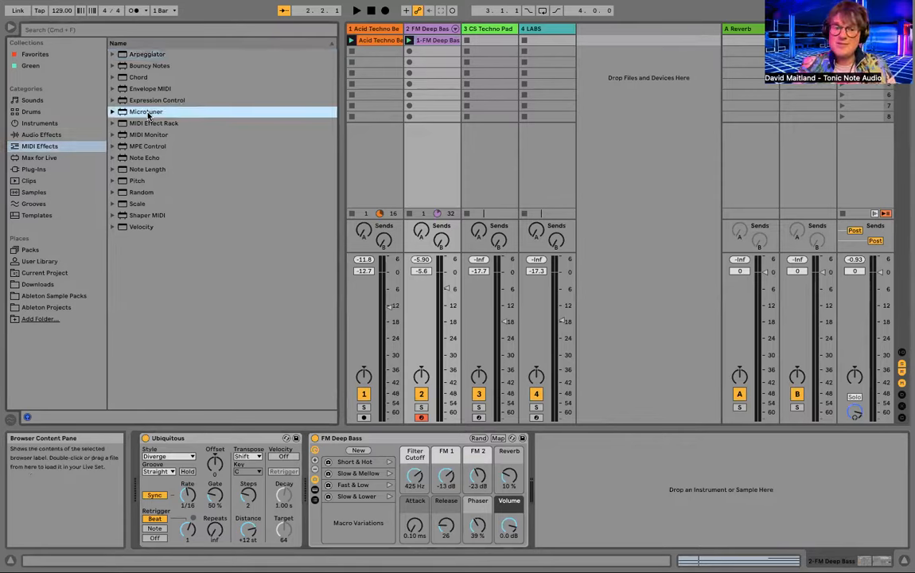
pyautogui.moveTo(148, 114)
pyautogui.mouseDown()
pyautogui.moveTo(169, 224)
pyautogui.moveTo(300, 395)
pyautogui.moveTo(287, 396)
pyautogui.mouseUp()
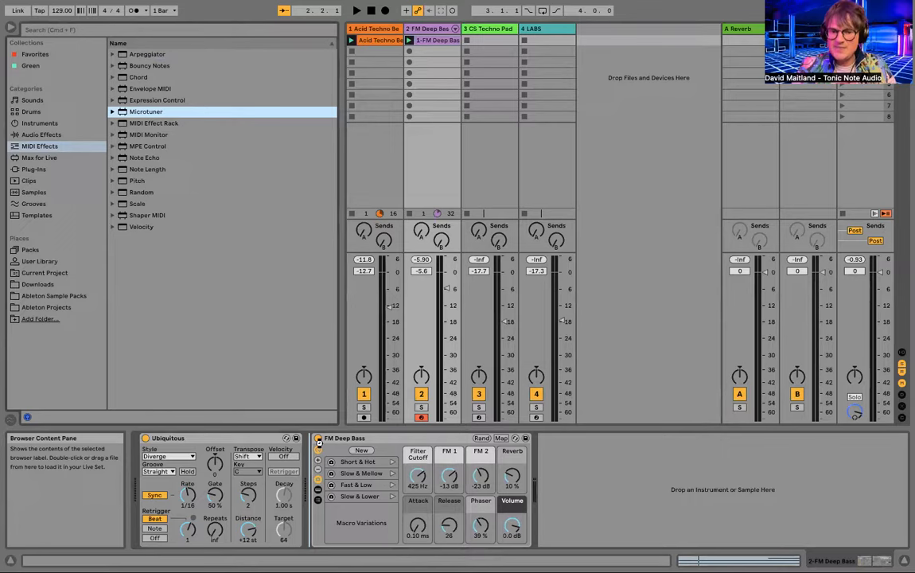
pyautogui.moveTo(318, 440); pyautogui.dragTo(321, 448)
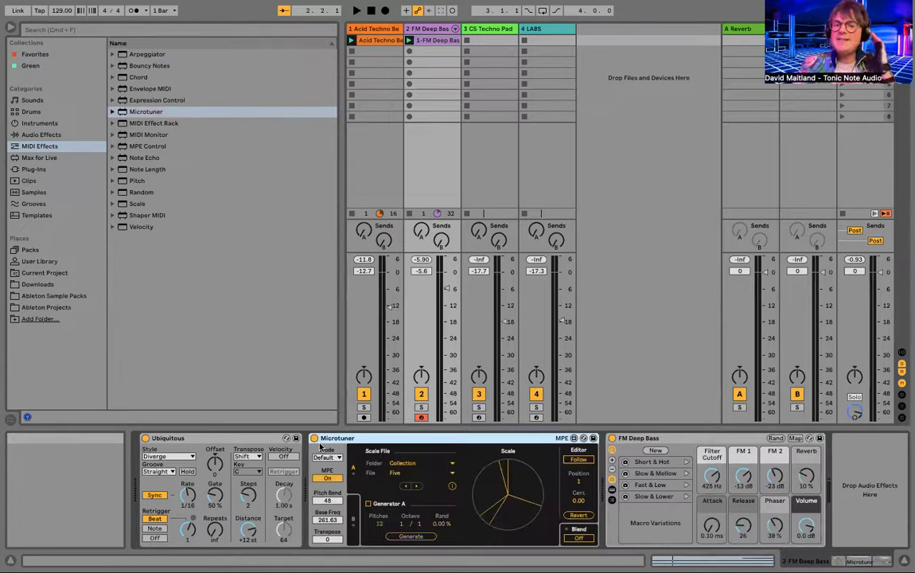
# - Load the Seven scale file from the Collection folder in Microtuner
pyautogui.click(403, 467)
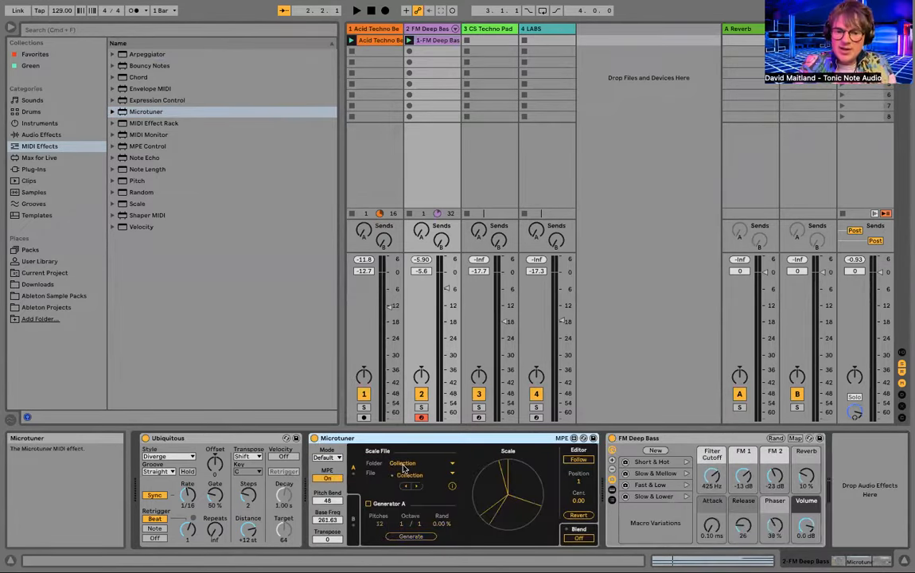
pyautogui.click(403, 470)
pyautogui.click(396, 473)
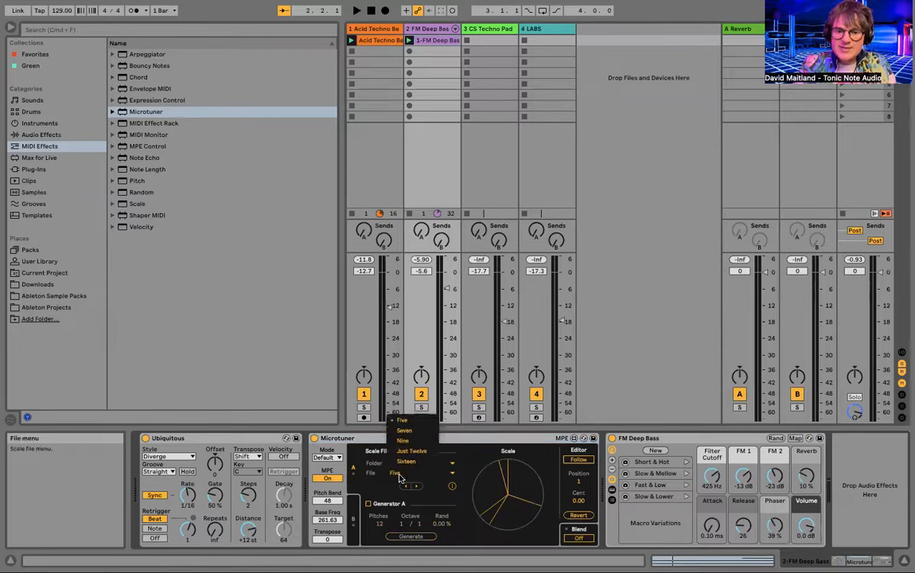
pyautogui.click(404, 431)
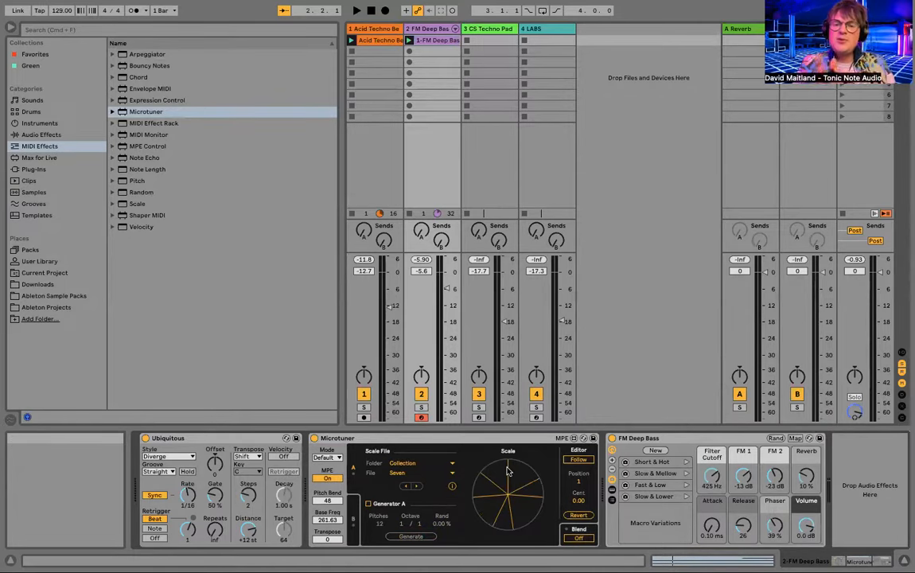
# - Play the session and advance Microtuner's scale file to Just Twelve
pyautogui.press('space')
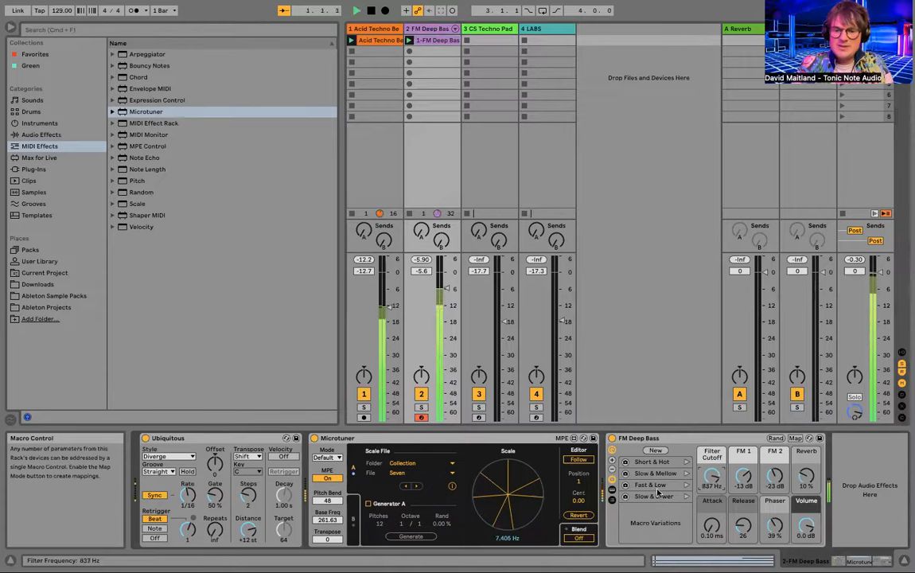
pyautogui.click(417, 486)
pyautogui.click(417, 487)
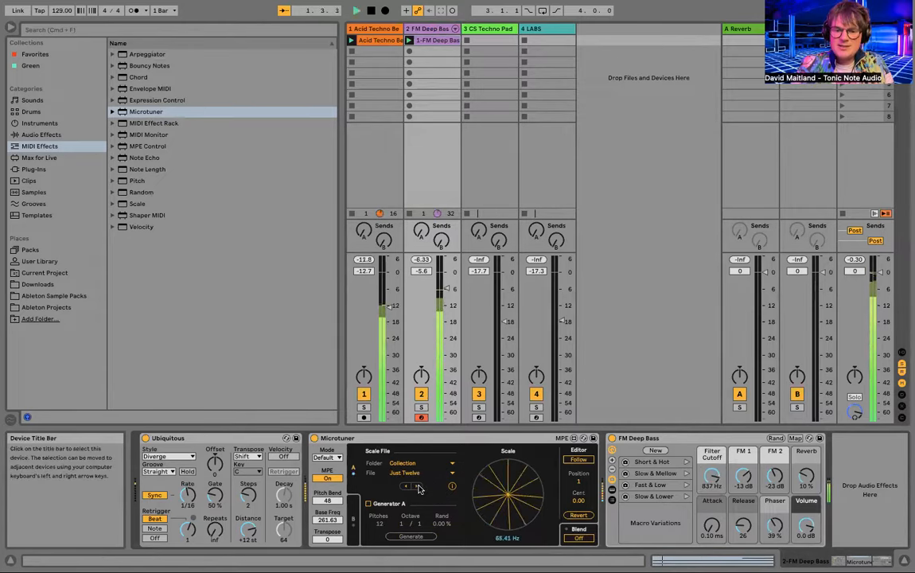
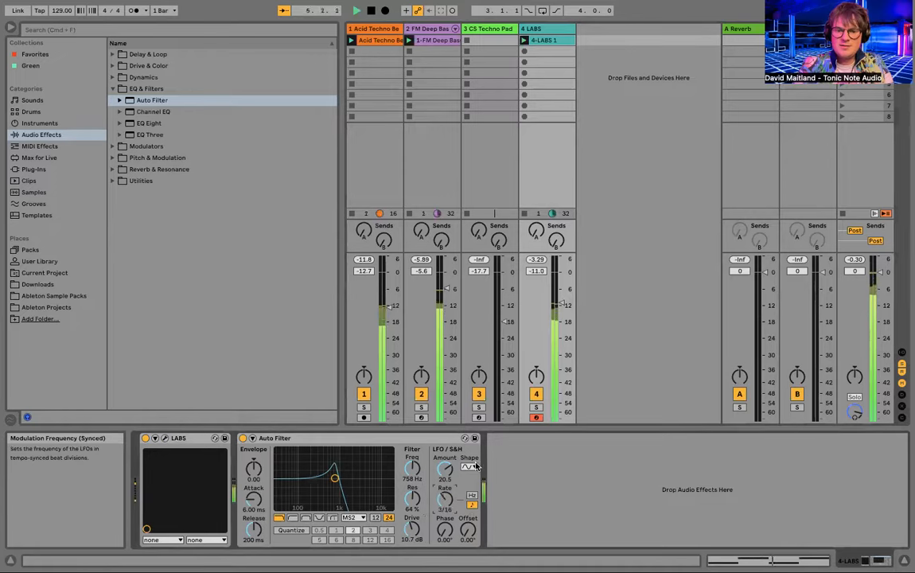
# - Listen to the LABS track in solo, unsolo it, and lower its volume to -12.5 dB
pyautogui.click(536, 407)
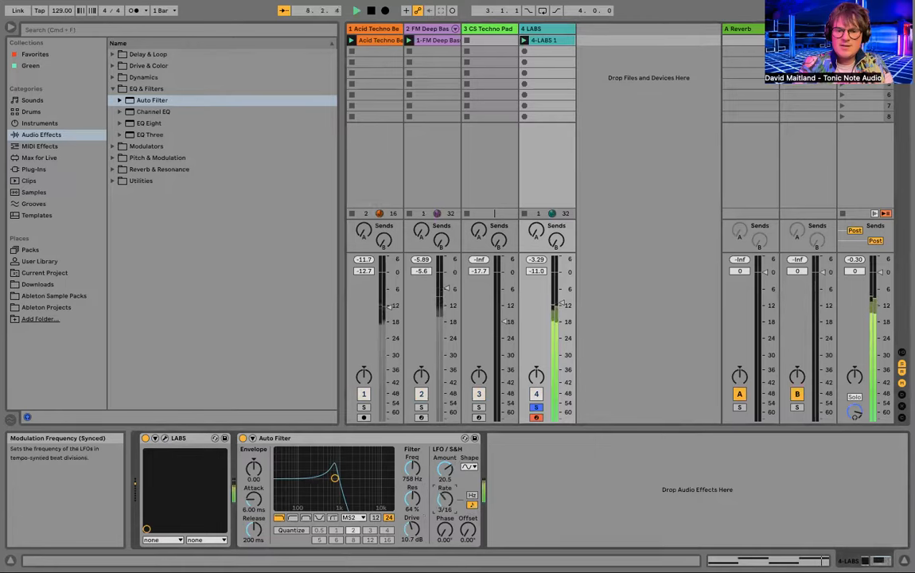
pyautogui.click(536, 407)
pyautogui.moveTo(562, 304)
pyautogui.mouseDown()
pyautogui.moveTo(561, 322)
pyautogui.moveTo(562, 306)
pyautogui.mouseUp()
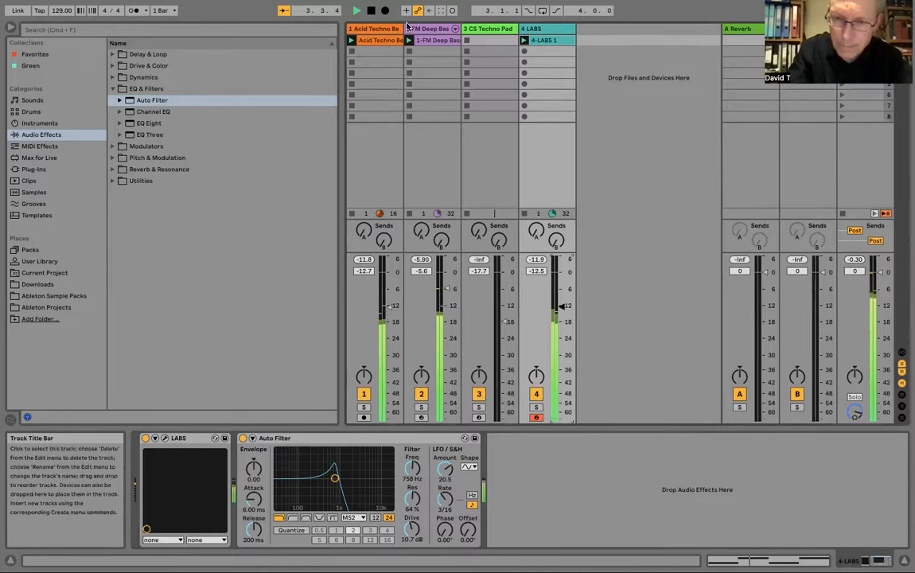
# - Lower the FM Deep Bass Filter Cutoff macro to 83 Hz
pyautogui.click(442, 289)
pyautogui.moveTo(711, 475); pyautogui.dragTo(712, 486)
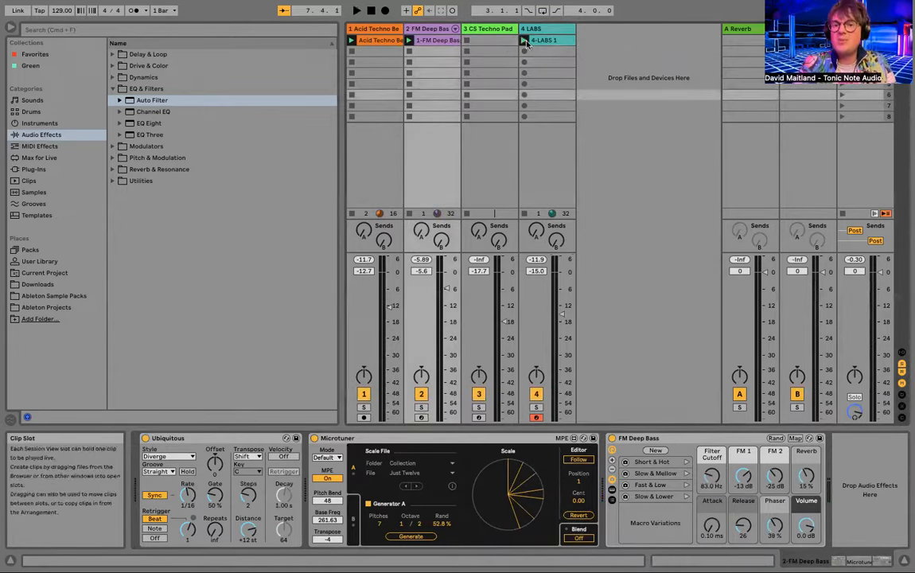
# - Arm the CS Techno Pad track for recording and raise its volume to -1.3 dB while playing test notes
pyautogui.click(499, 40)
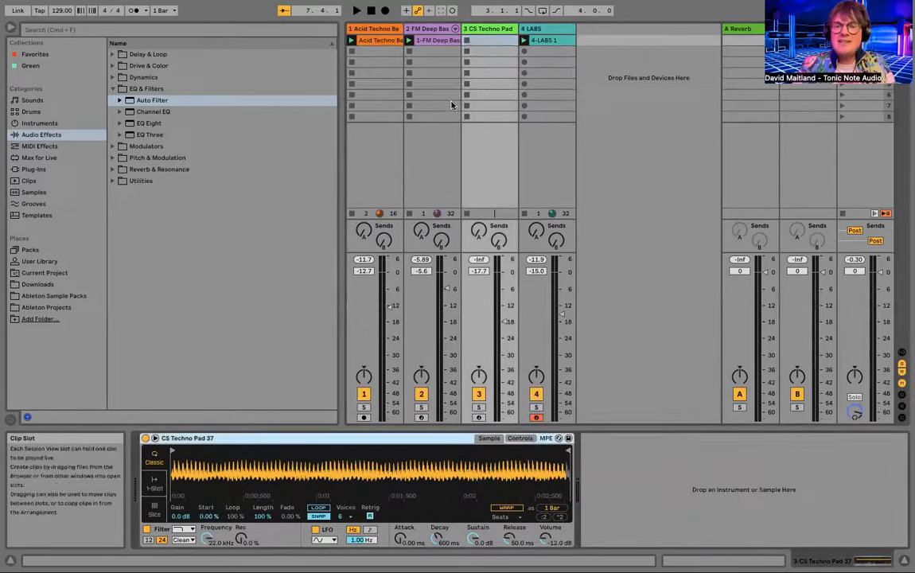
pyautogui.click(479, 417)
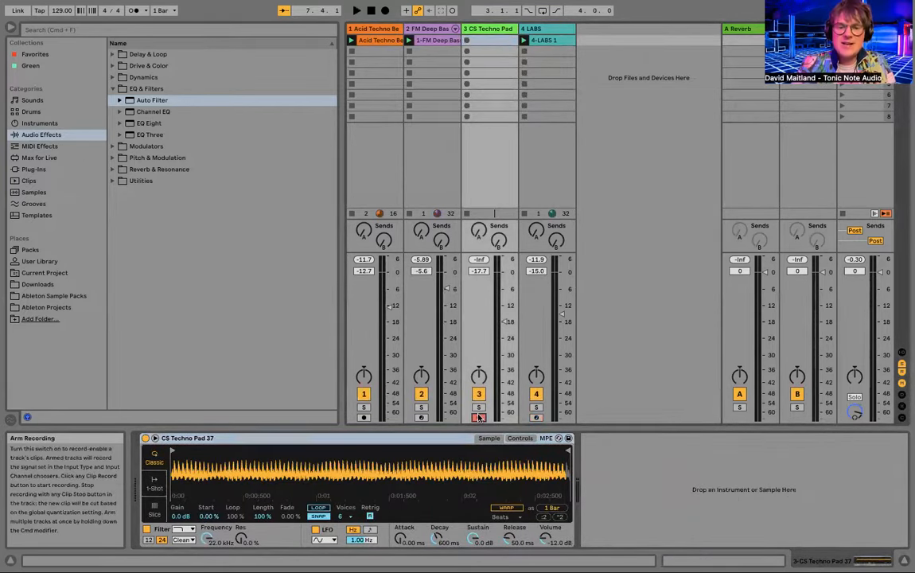
pyautogui.press('x')
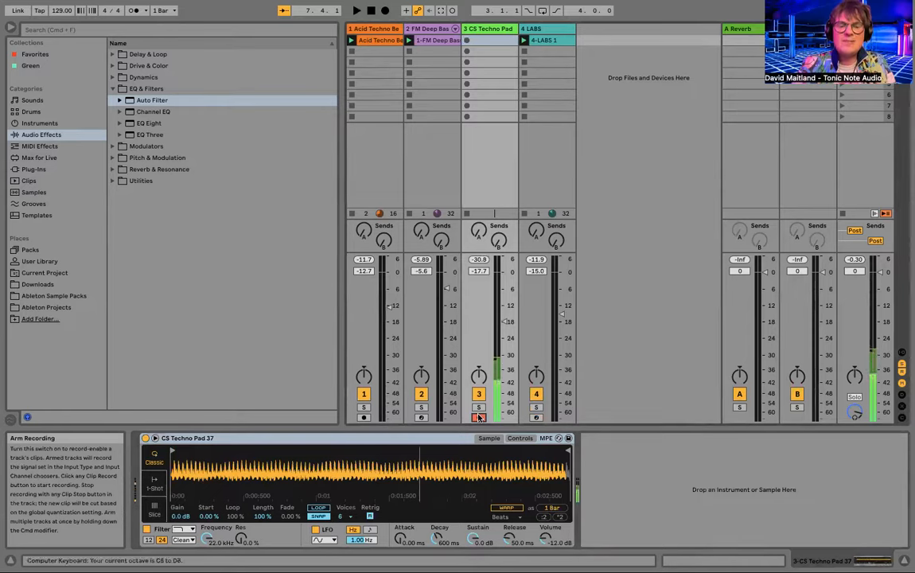
pyautogui.press('z')
pyautogui.moveTo(505, 321); pyautogui.dragTo(503, 273)
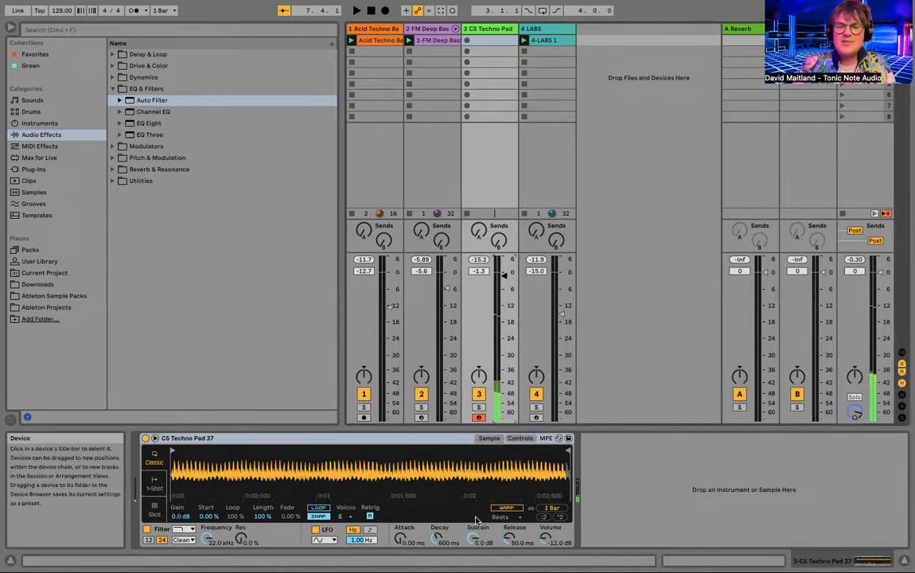
pyautogui.press('a')
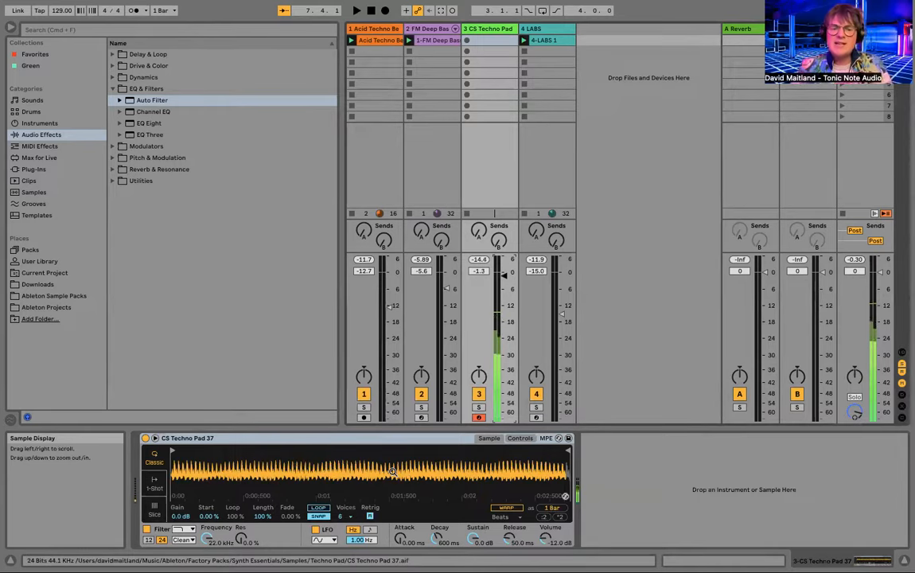
# - Set the CS Techno Pad 37 amplitude envelope to a release of 27.3 s and an attack of 504 ms
pyautogui.moveTo(518, 544); pyautogui.dragTo(518, 522)
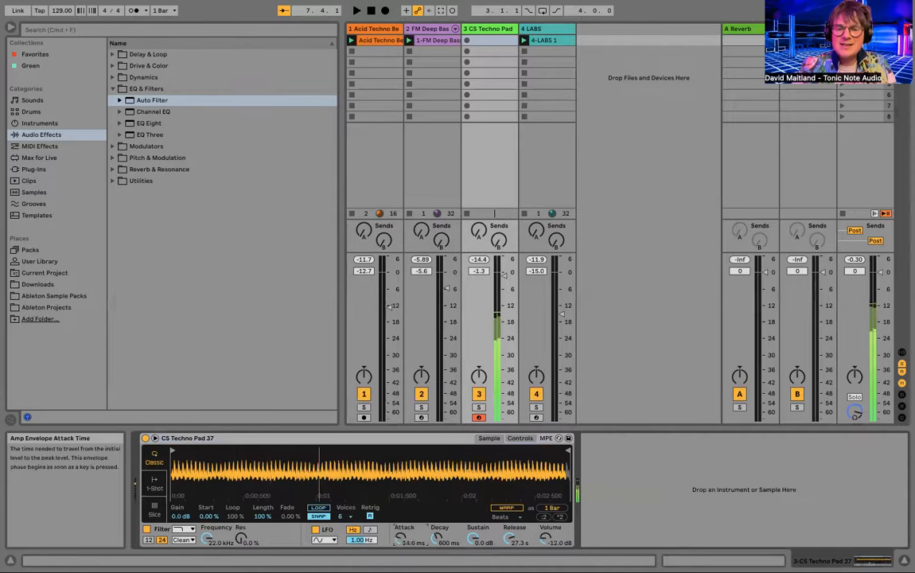
pyautogui.moveTo(399, 538); pyautogui.dragTo(400, 540)
pyautogui.press('super+z')
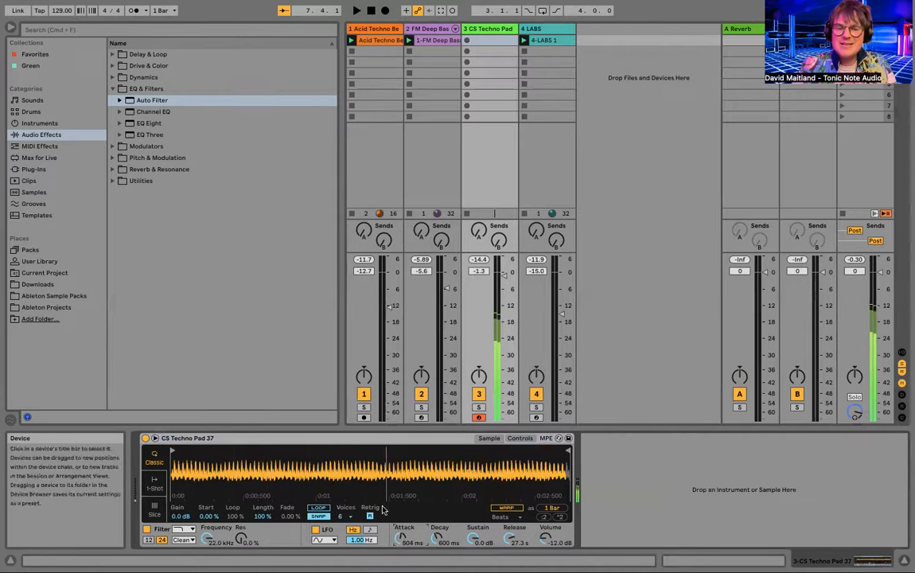
# - Show the pad sampler's modulation controls and set the LFO's pitch modulation depth to 3.52 %
pyautogui.click(524, 438)
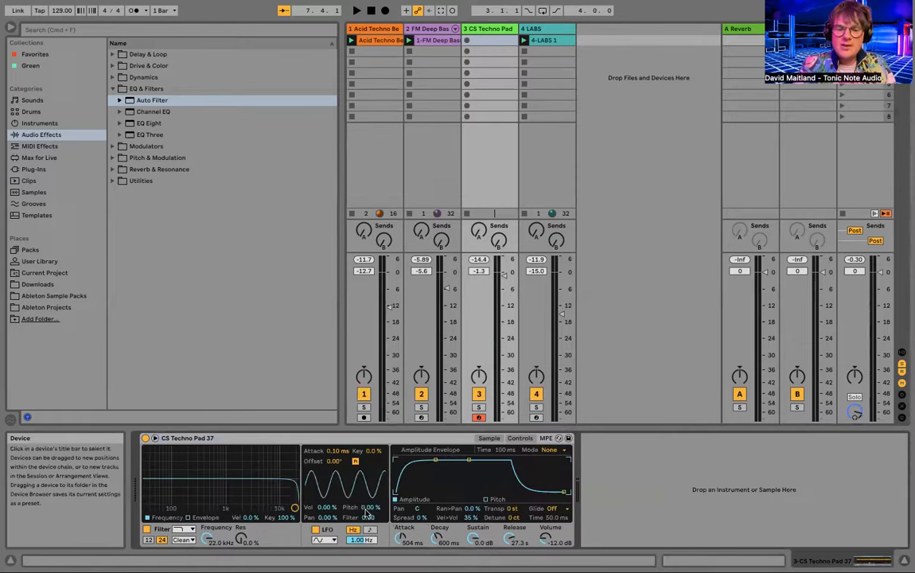
pyautogui.moveTo(370, 507)
pyautogui.mouseDown()
pyautogui.moveTo(370, 489)
pyautogui.moveTo(370, 513)
pyautogui.mouseUp()
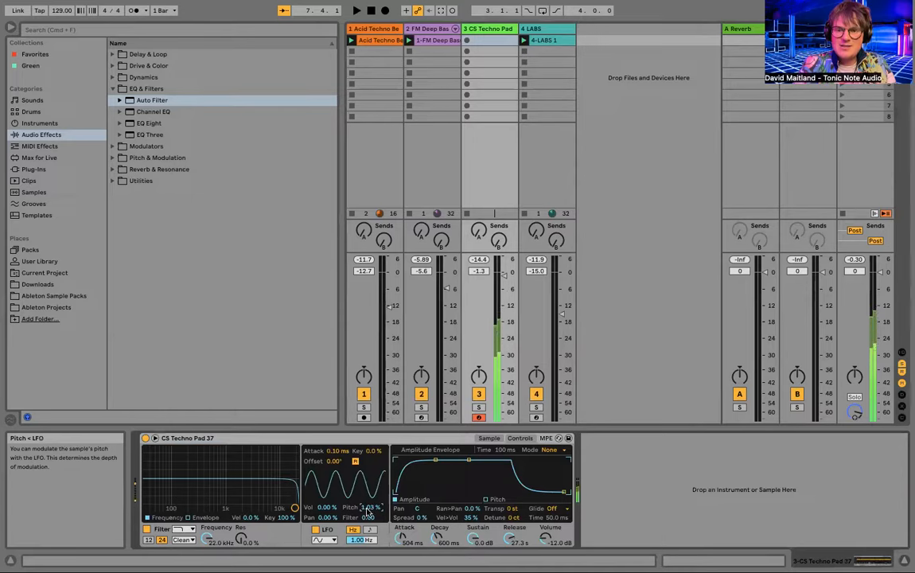
pyautogui.moveTo(368, 510); pyautogui.dragTo(367, 506)
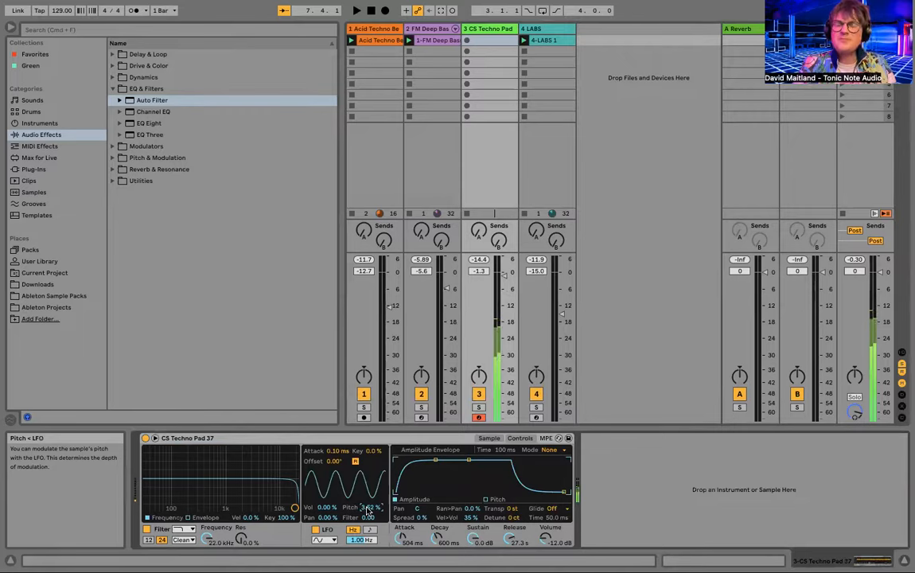
# - Copy the Microtuner device from the FM Deep Bass track to the CS Techno Pad track, before the sampler
pyautogui.click(443, 58)
pyautogui.click(385, 438)
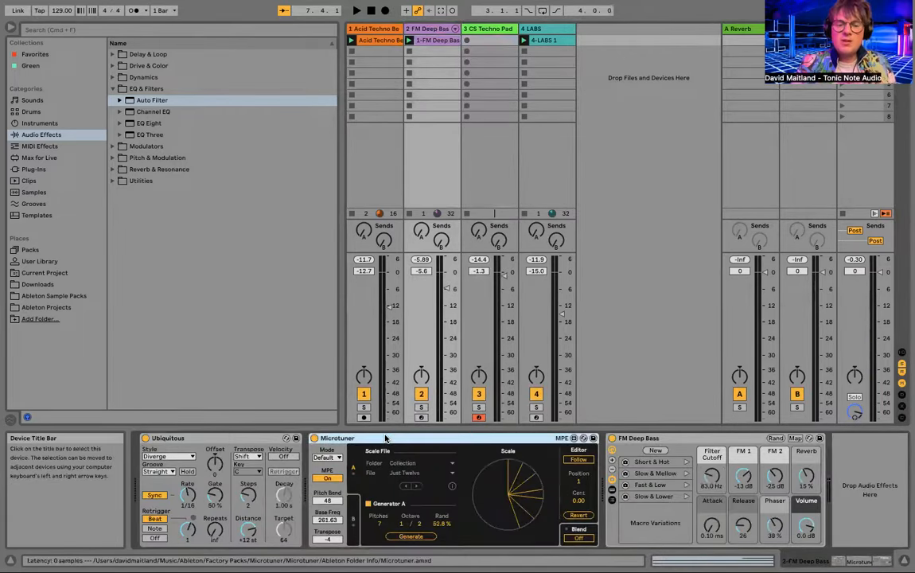
pyautogui.click(487, 29)
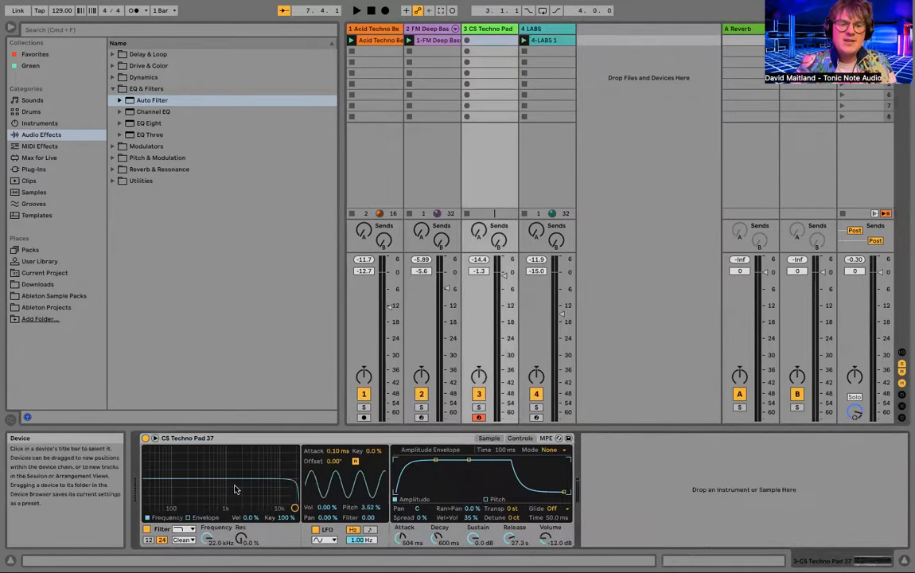
pyautogui.press('super+v')
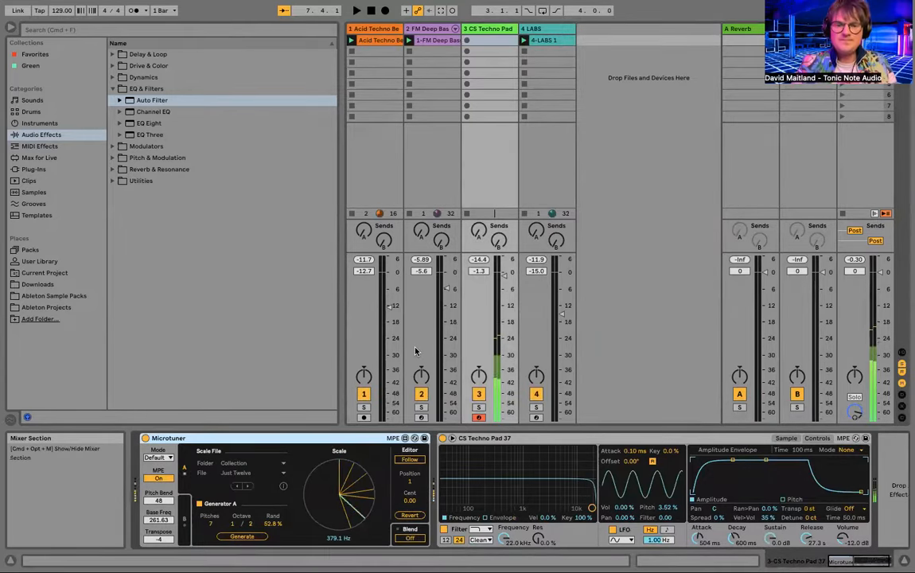
# - Play pad notes with the session, try higher keyboard octaves up to C7, and settle on the octave starting at C6
pyautogui.press('space')
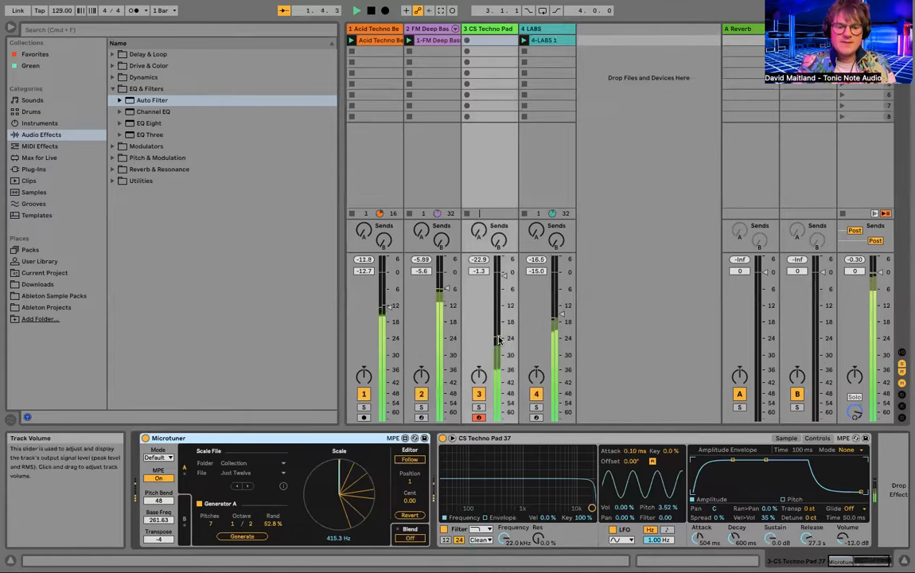
pyautogui.press('x')
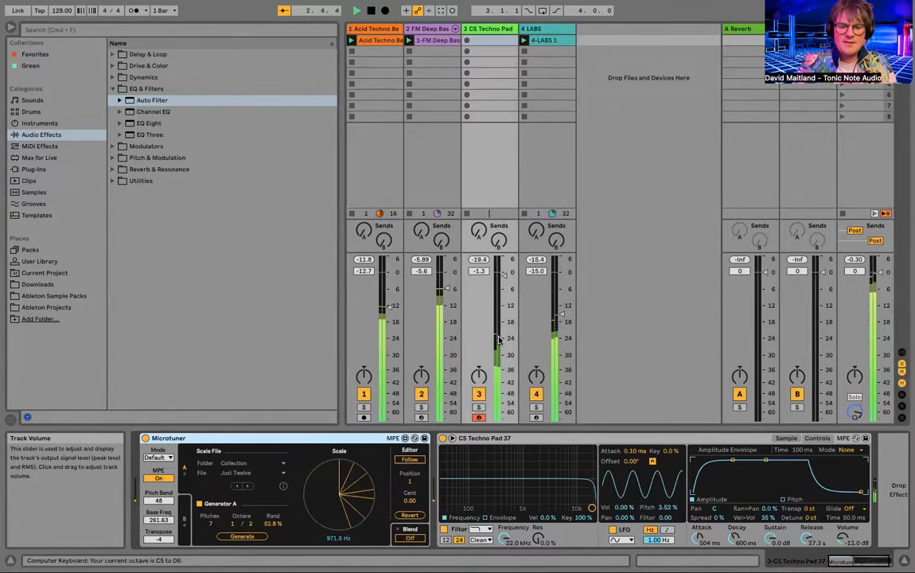
pyautogui.press('x')
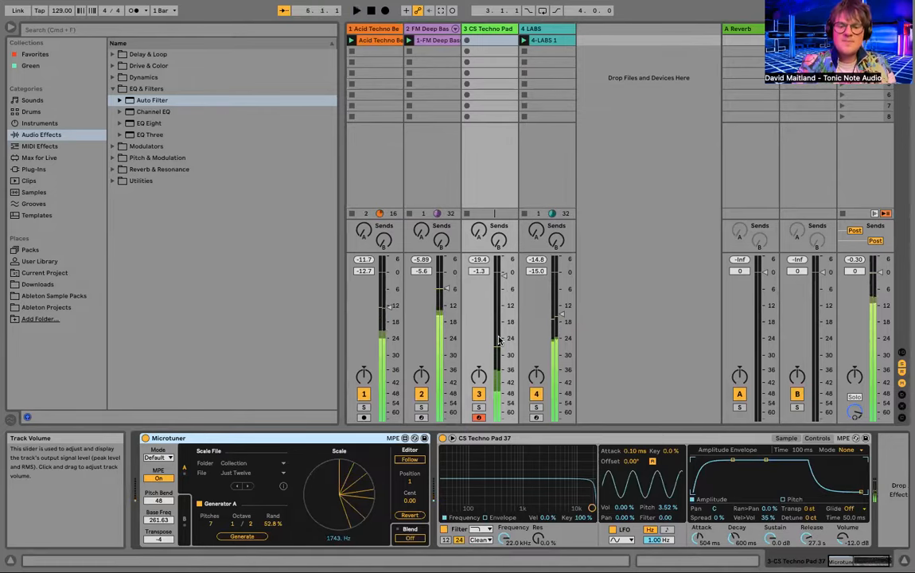
pyautogui.press('x')
pyautogui.press('g')
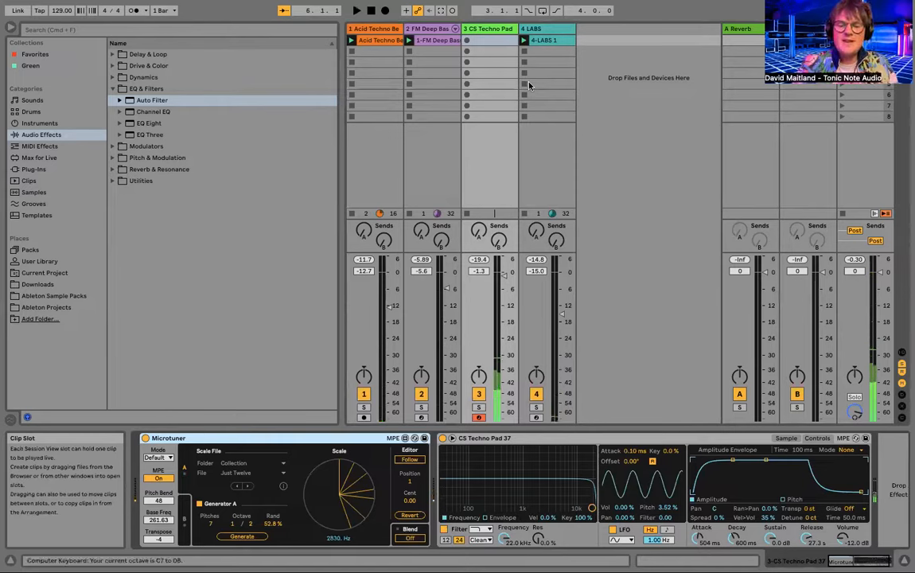
pyautogui.press('z')
pyautogui.press('a')
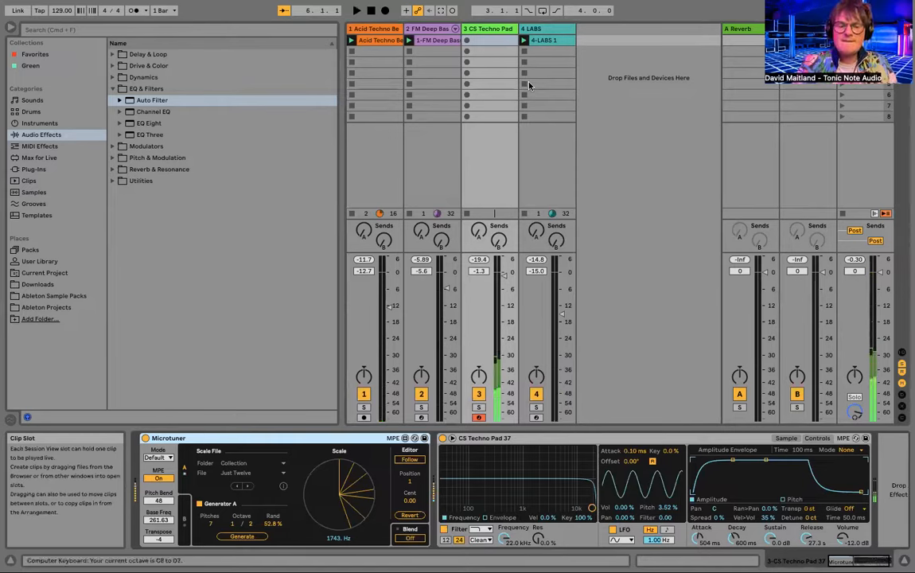
# - Try the pad sampler's volume at -3.71 dB during playback, and start recording a clip in the CS Techno Pad track's first slot
pyautogui.press('space')
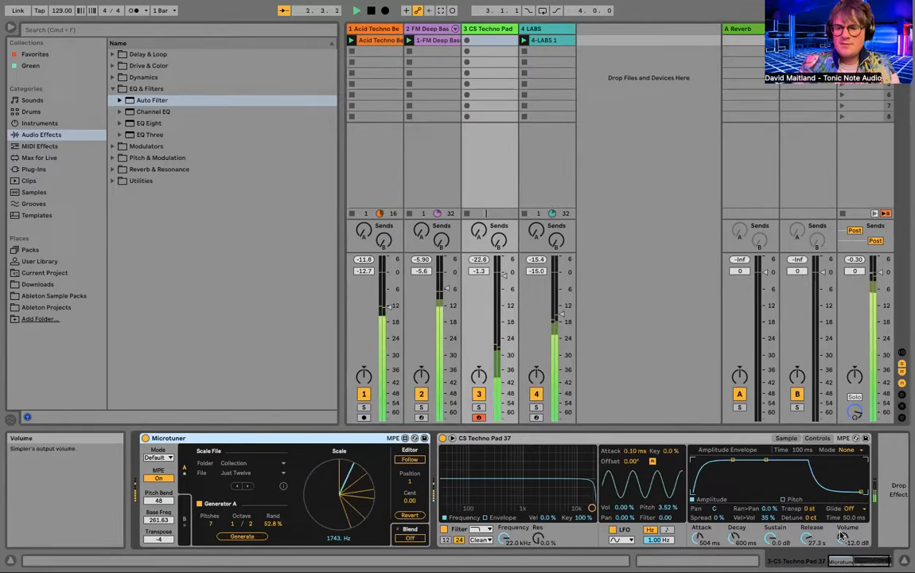
pyautogui.moveTo(843, 538); pyautogui.dragTo(842, 520)
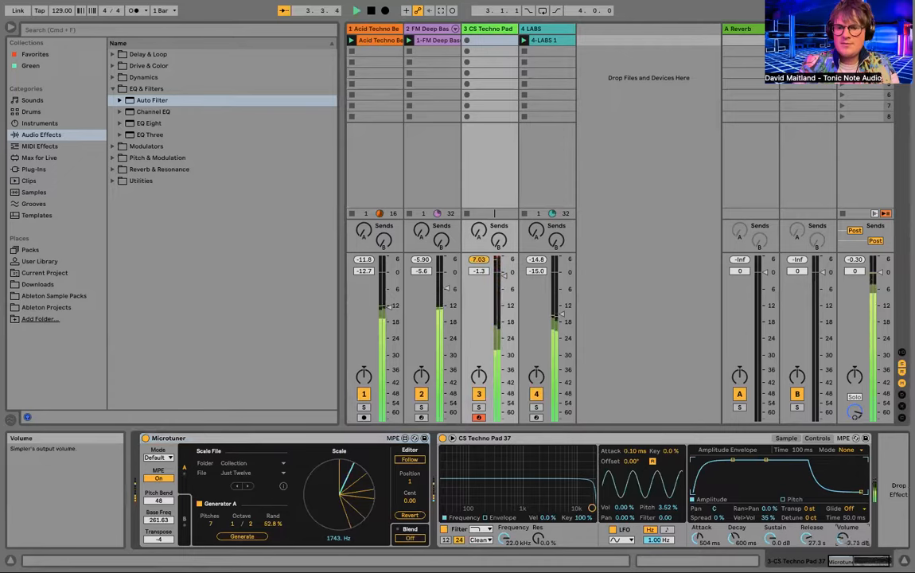
pyautogui.click(467, 42)
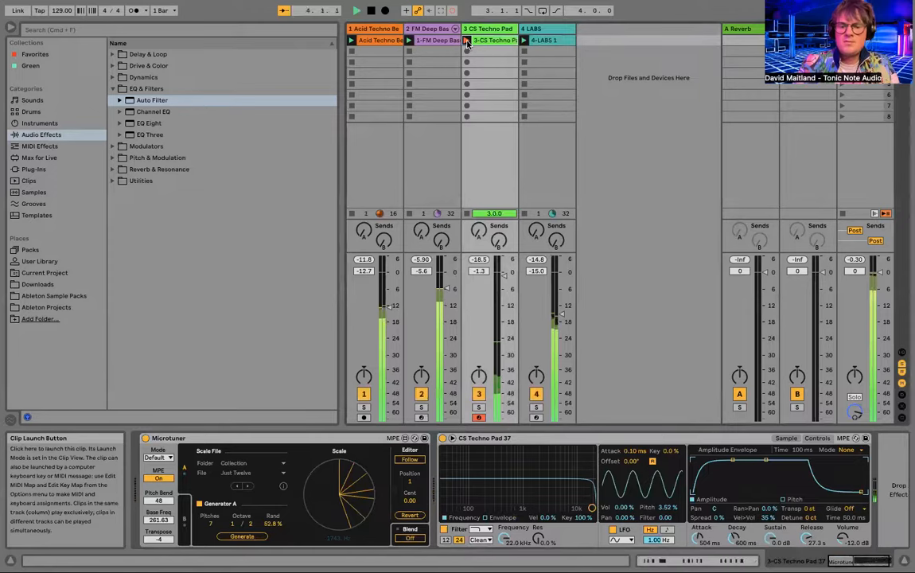
# - Finish recording the CS Techno Pad clip, stop playback and show its recorded G6 notes in the note editor
pyautogui.click(466, 41)
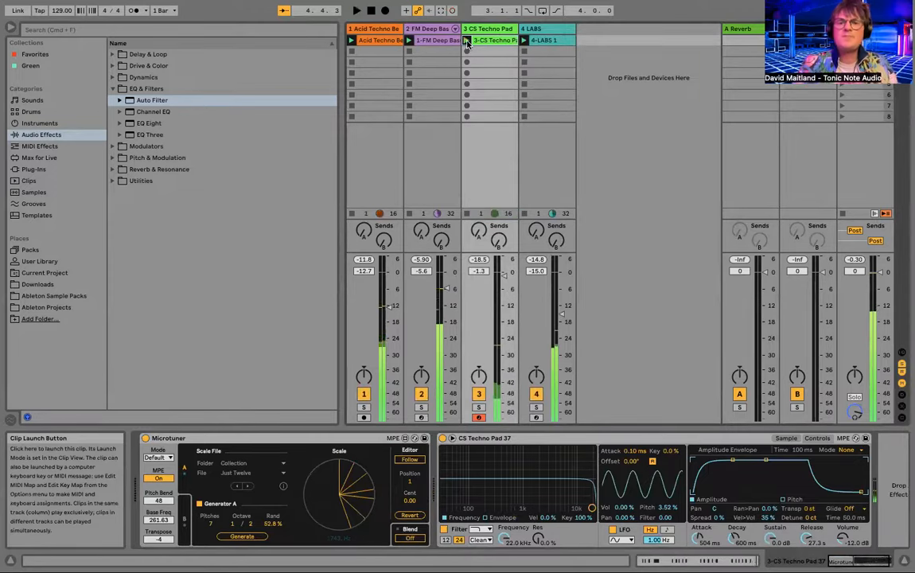
pyautogui.doubleClick(488, 40)
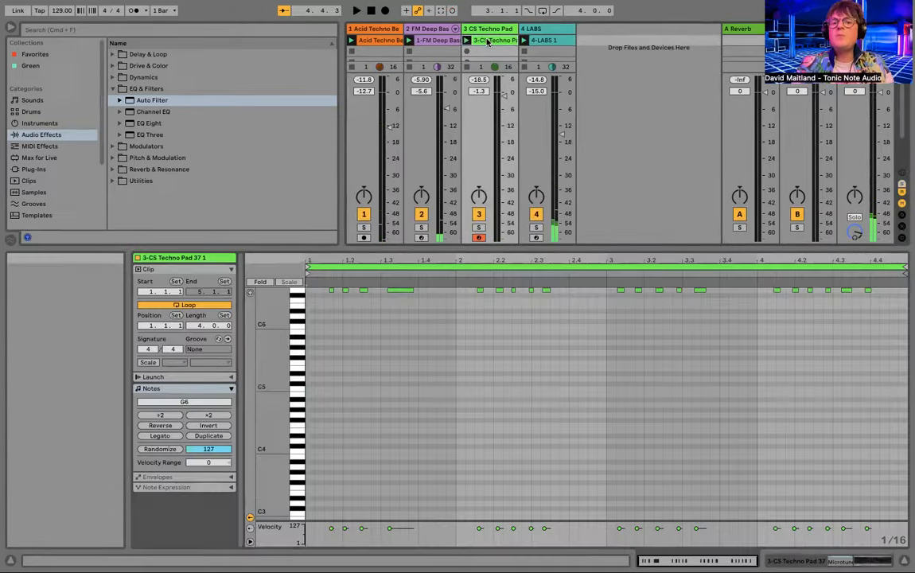
pyautogui.moveTo(296, 358)
pyautogui.mouseDown()
pyautogui.moveTo(305, 394)
pyautogui.moveTo(294, 394)
pyautogui.mouseUp()
pyautogui.click(436, 307)
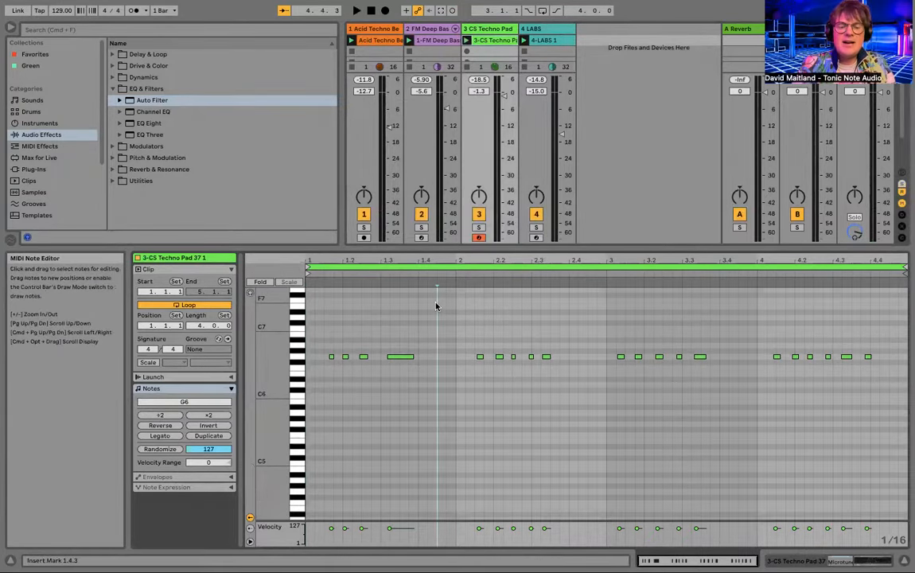
# - Quantize all notes of the pad clip, and try an extra F7 note near the end of bar 1 during playback before deleting it
pyautogui.doubleClick(442, 301)
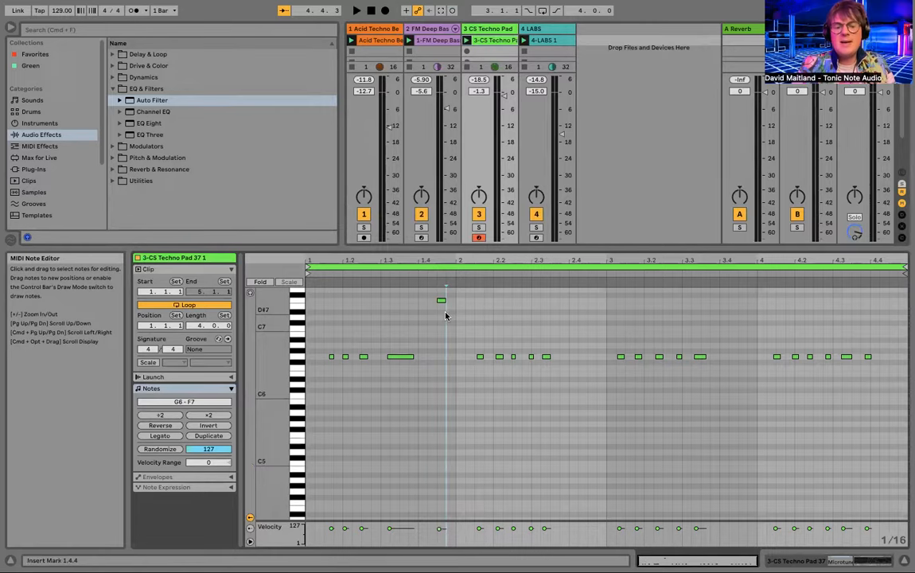
pyautogui.press('super+a')
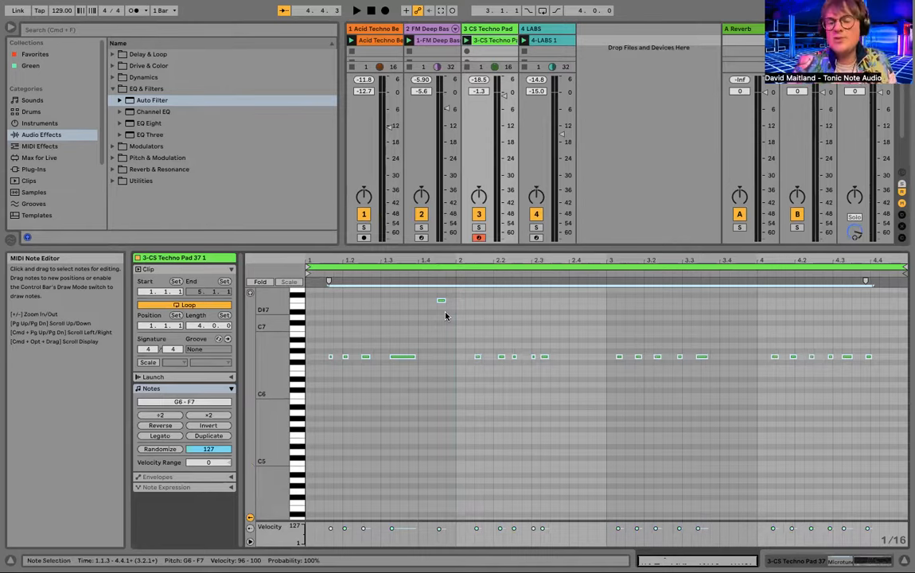
pyautogui.press('space')
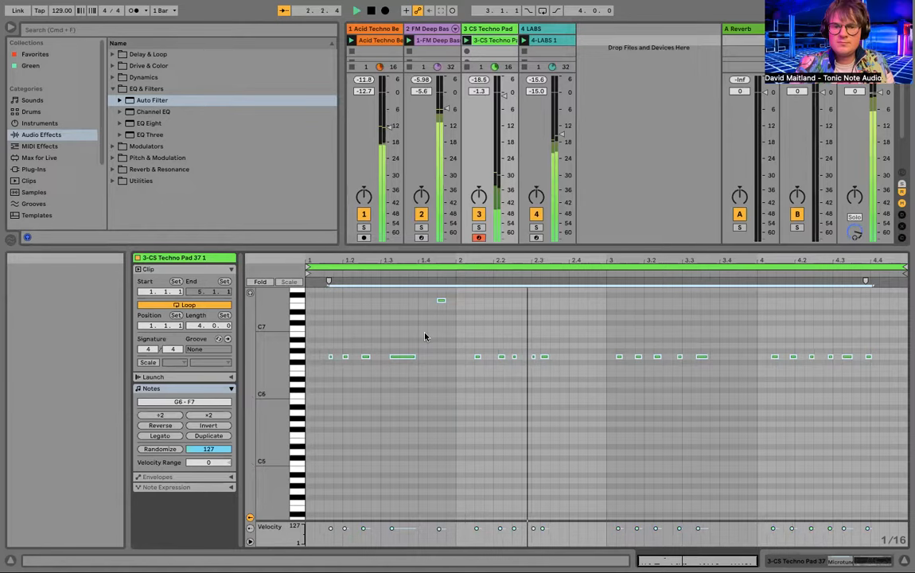
pyautogui.click(461, 303)
pyautogui.doubleClick(440, 301)
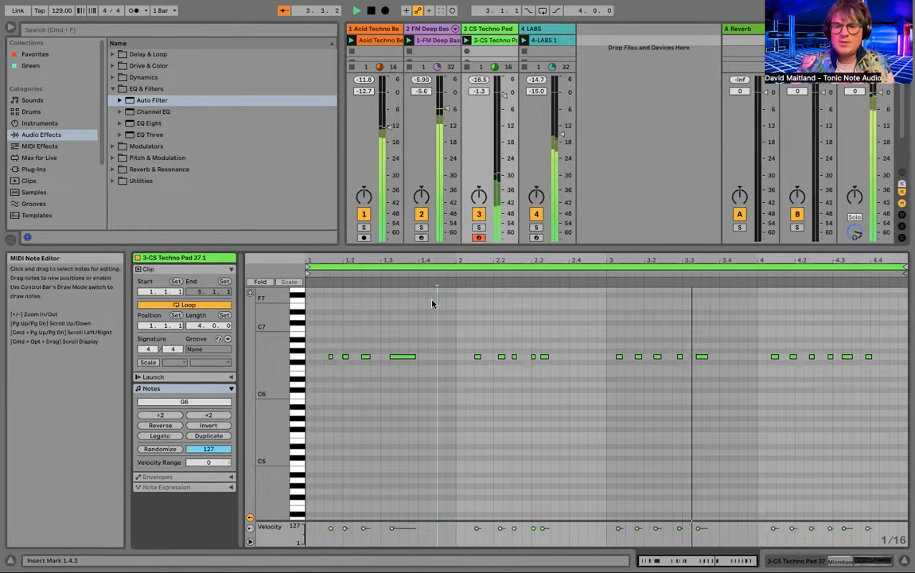
# - Raise the CS Techno Pad track's reverb send and lower its volume to -6.3 dB in the mixer
pyautogui.click(904, 560)
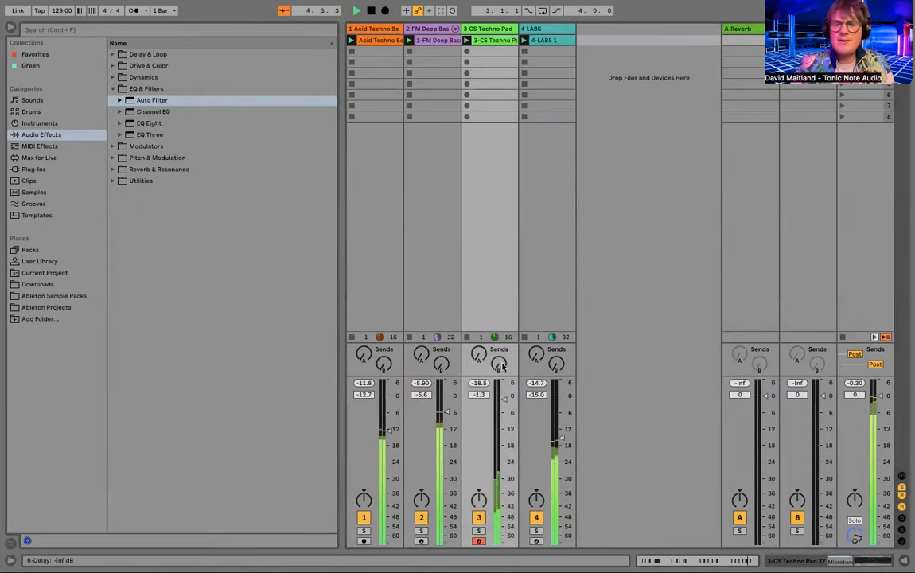
pyautogui.moveTo(504, 395); pyautogui.dragTo(504, 414)
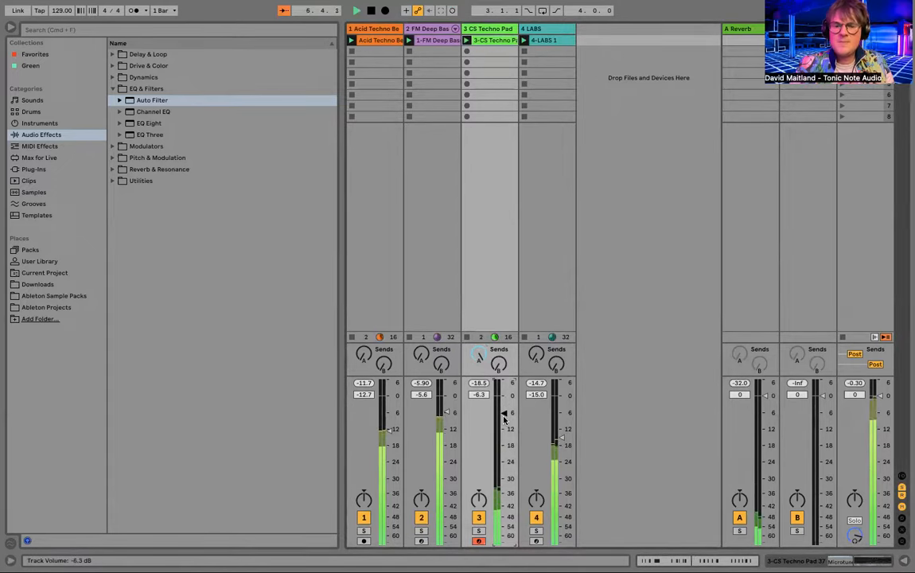
# - Pull the volumes of all four tracks down to near silence, disarm the pad track and start playback without the bass clip
pyautogui.click(387, 35)
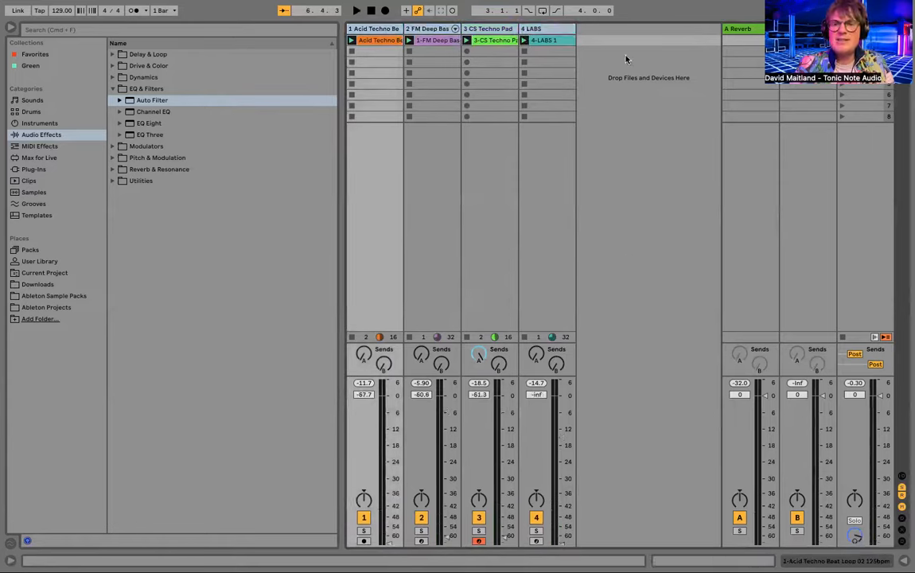
pyautogui.click(434, 61)
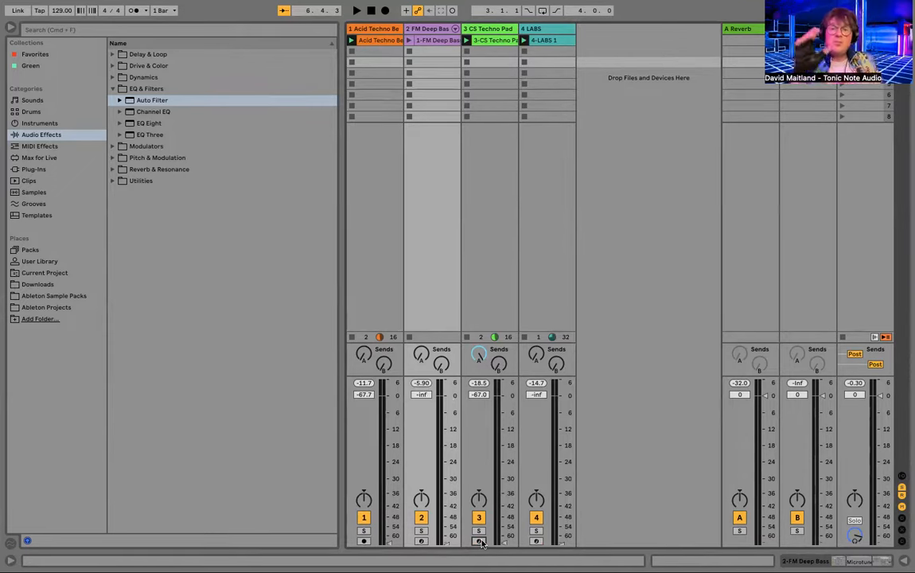
pyautogui.press('space')
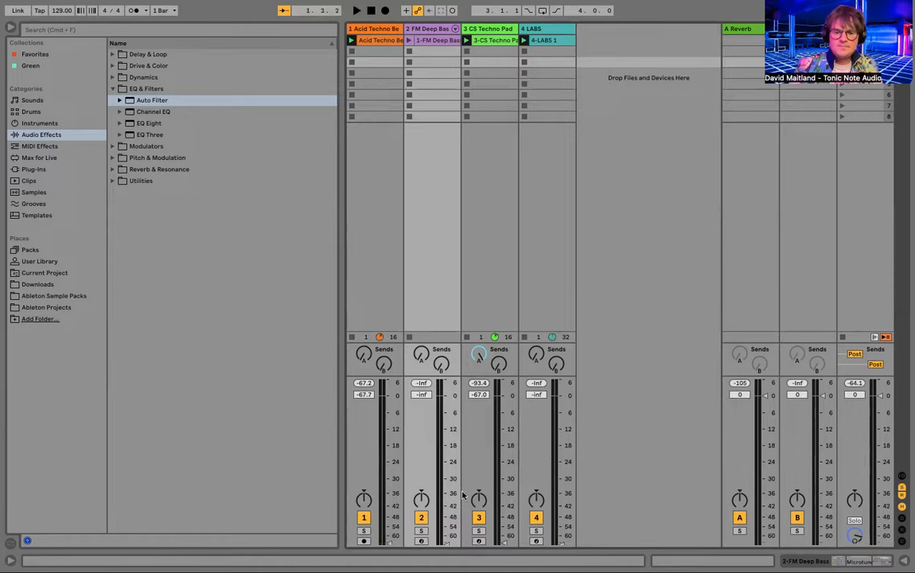
# - Launch the bass clip, fade the FM Deep Bass track in to -8.0 dB and bring LABS up to -22.3 dB
pyautogui.moveTo(435, 537); pyautogui.dragTo(447, 538)
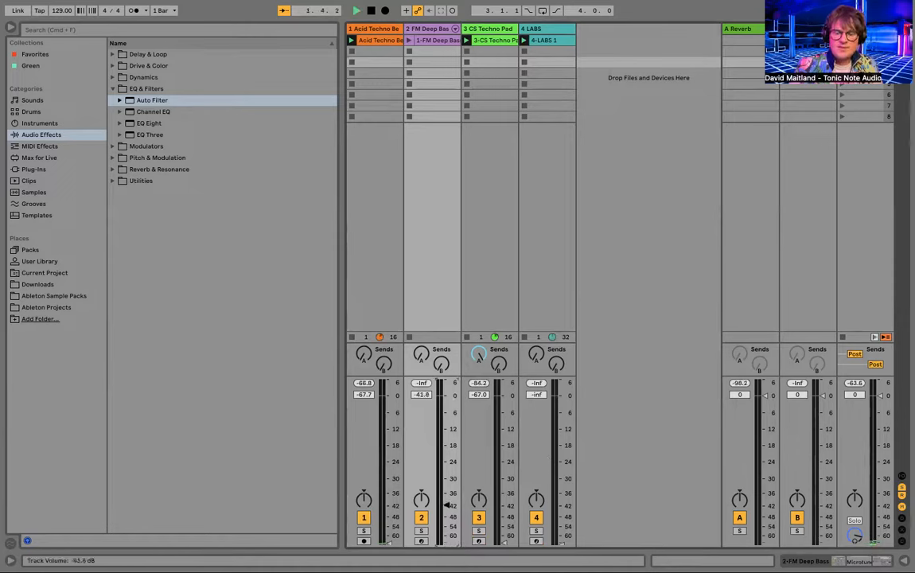
pyautogui.moveTo(447, 489); pyautogui.dragTo(451, 561)
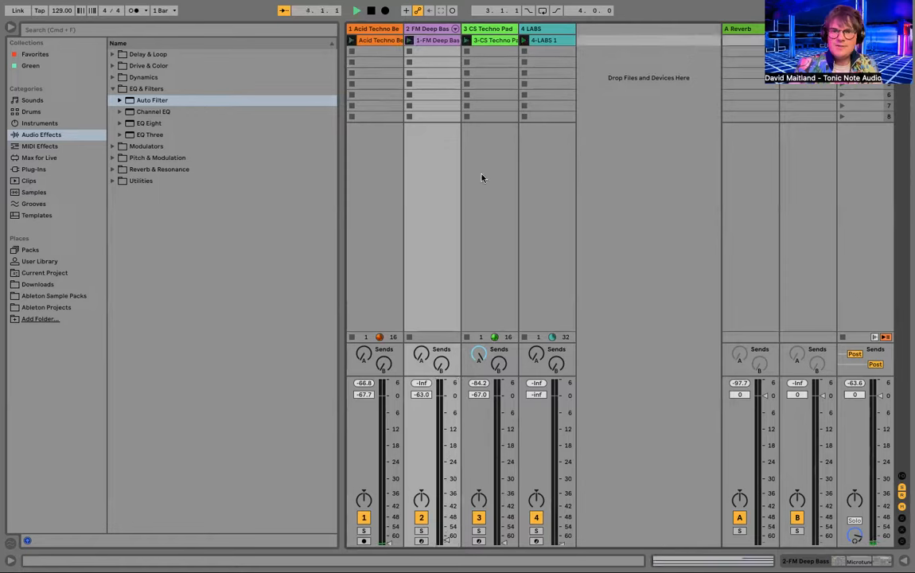
pyautogui.moveTo(450, 547); pyautogui.dragTo(446, 424)
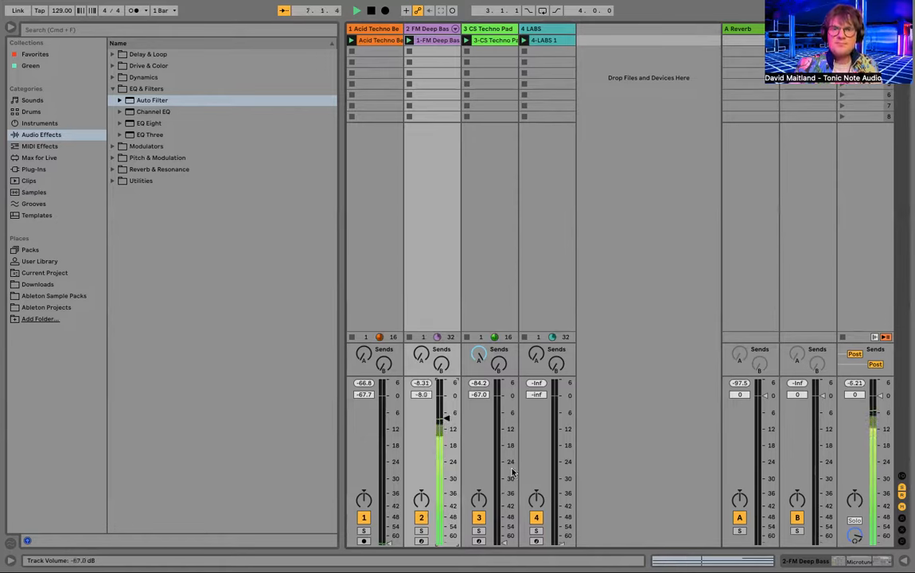
pyautogui.moveTo(560, 541); pyautogui.dragTo(562, 462)
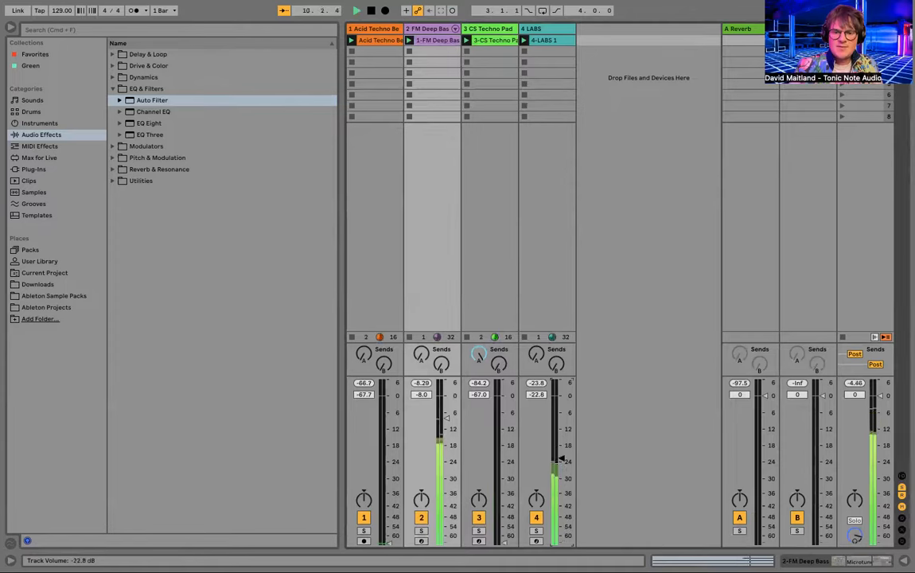
# - Fade the pad track in to -1.3 dB, pan it off centre and bring the drum loop up to -7.8 dB
pyautogui.moveTo(503, 535); pyautogui.dragTo(504, 510)
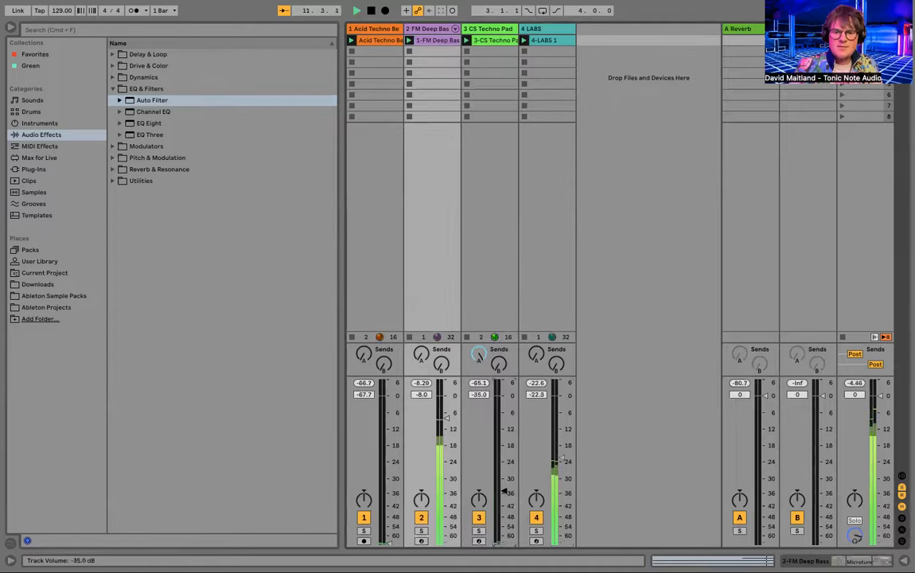
pyautogui.moveTo(503, 462); pyautogui.dragTo(503, 401)
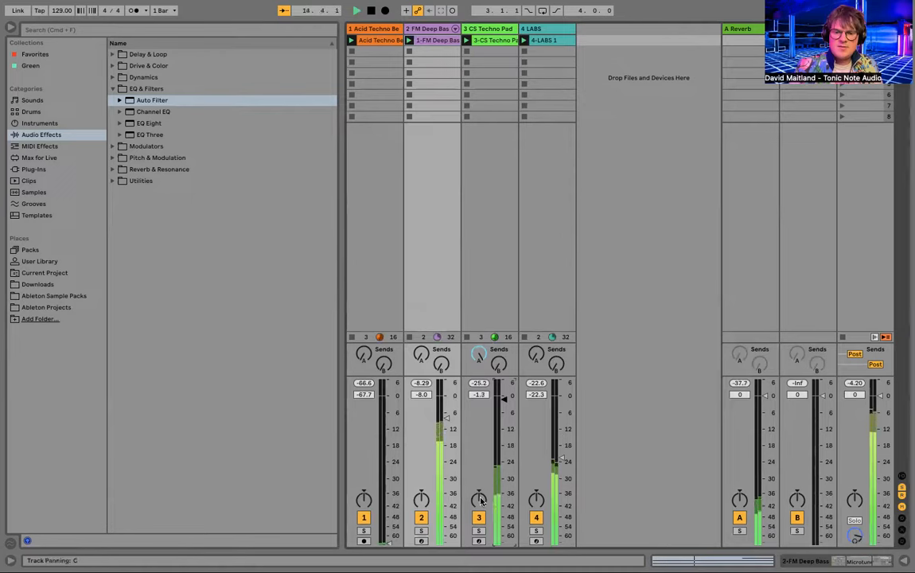
pyautogui.moveTo(385, 539); pyautogui.dragTo(389, 431)
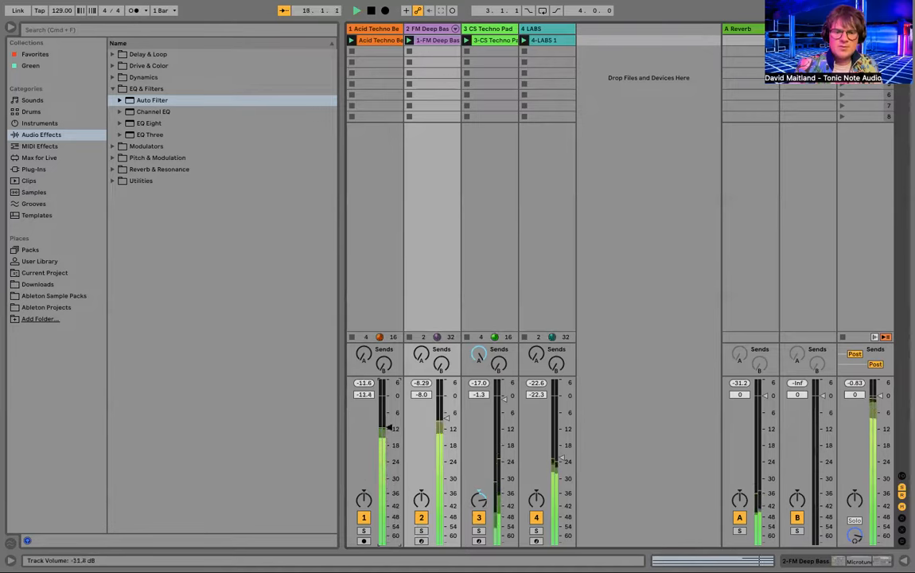
# - Delete all notes in bars 2 and 4 of the CS Techno Pad clip during playback
pyautogui.doubleClick(502, 40)
pyautogui.moveTo(465, 309); pyautogui.dragTo(586, 421)
pyautogui.press('Delete')
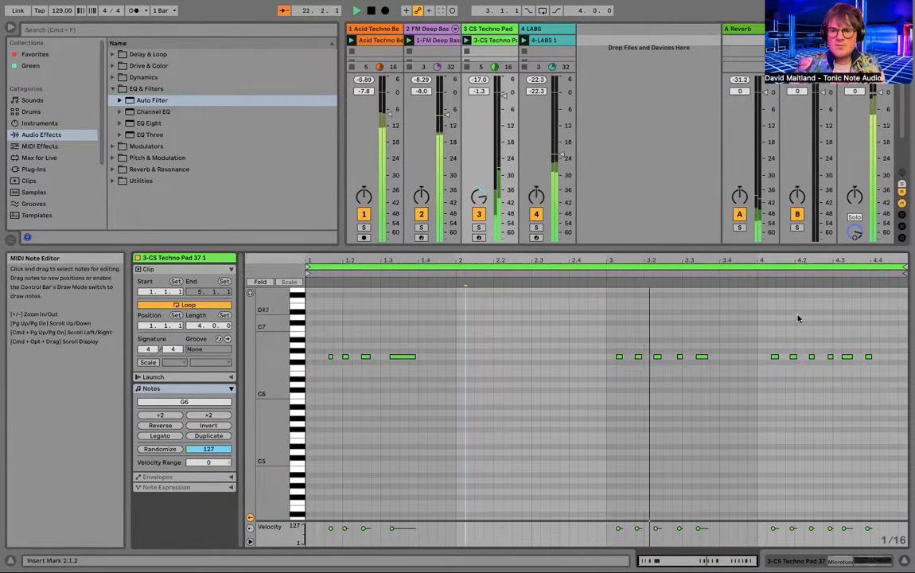
pyautogui.moveTo(766, 308); pyautogui.dragTo(905, 422)
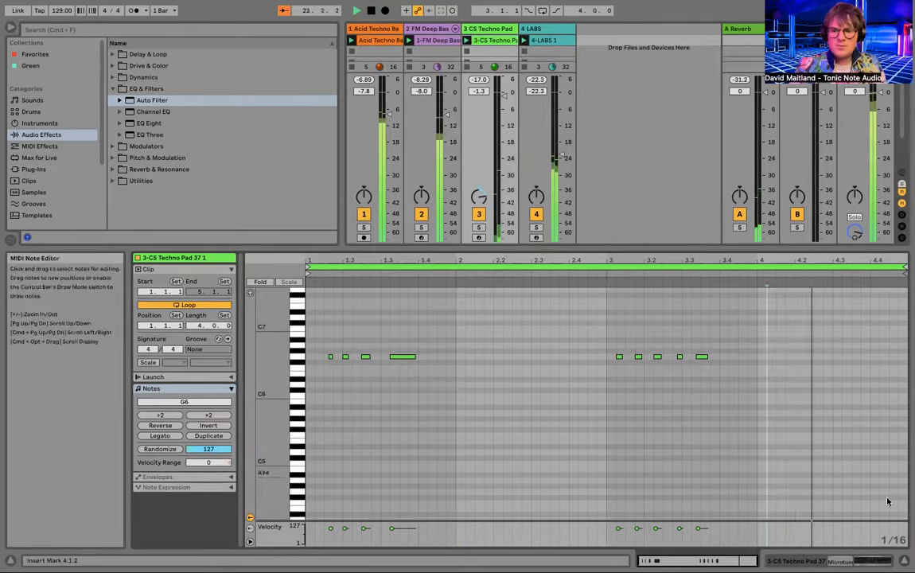
# - Set the FM Deep Bass track's volume to -6.5 dB and the pad track's to -4.3 dB, and stop playback
pyautogui.click(903, 560)
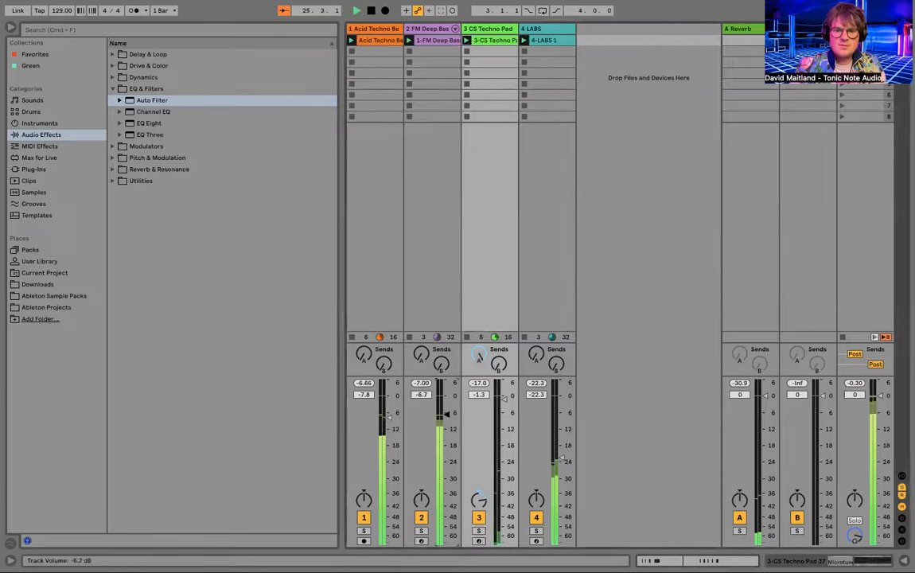
pyautogui.moveTo(500, 408); pyautogui.dragTo(500, 411)
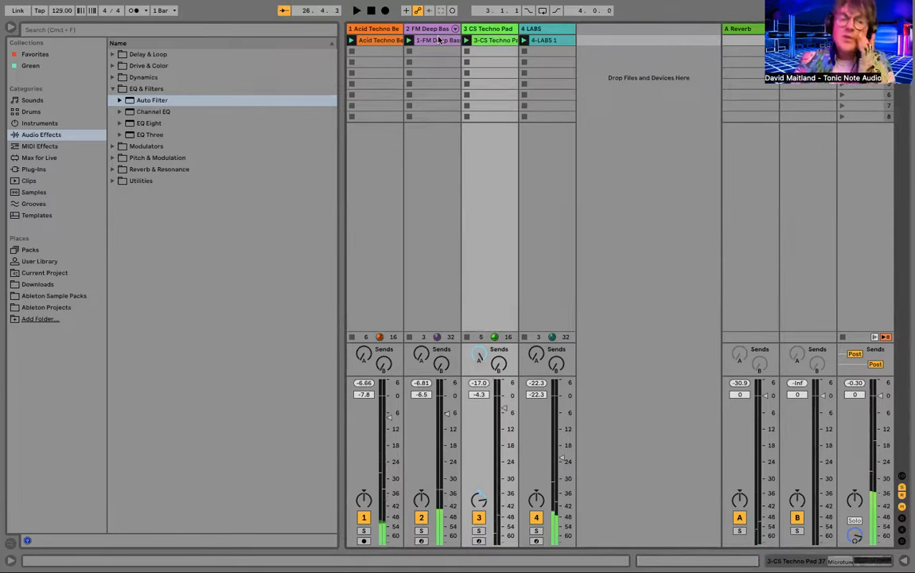
# - Add a new track with an empty Simpler instrument after the LABS track
pyautogui.click(43, 124)
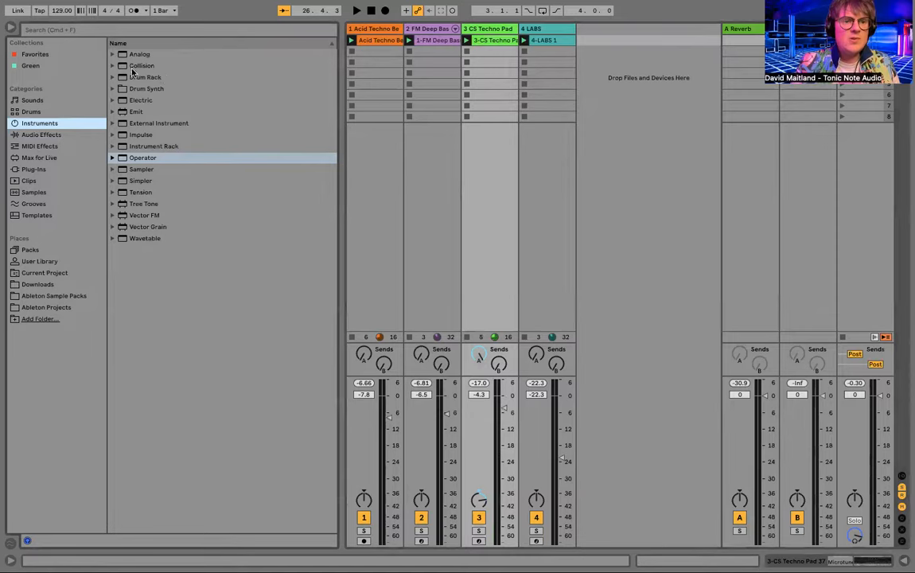
pyautogui.moveTo(137, 179); pyautogui.dragTo(603, 36)
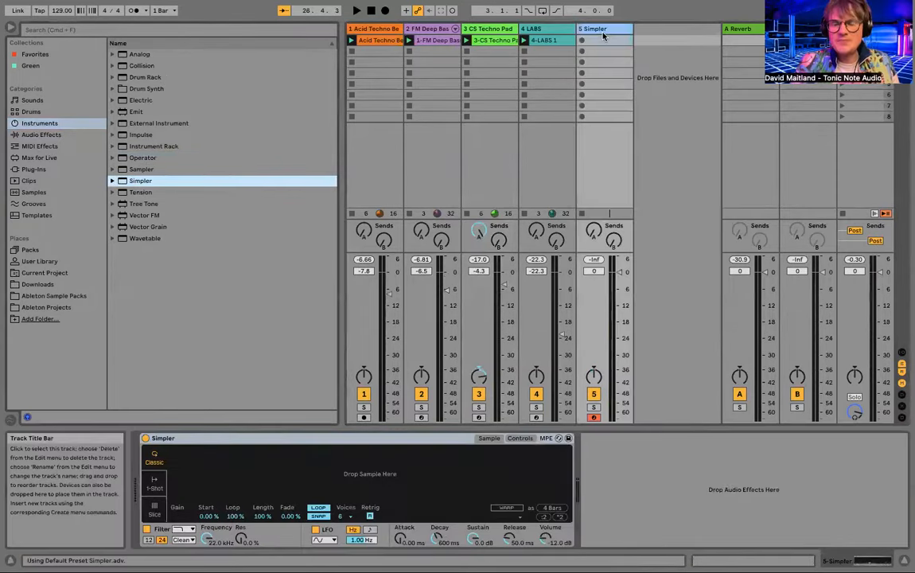
# - Load Machine Noise Ambient.wav from the Core Library's texture loop samples into Simpler
pyautogui.click(32, 251)
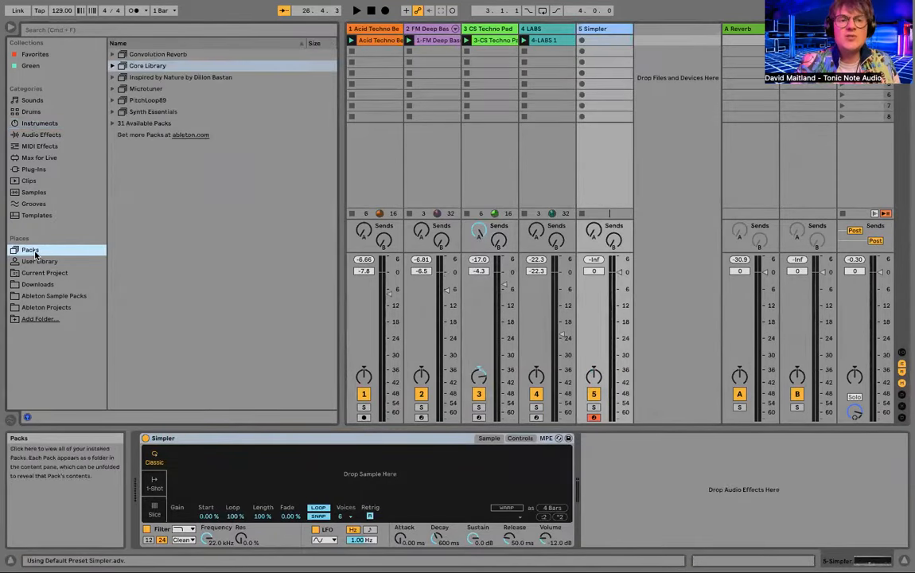
pyautogui.click(110, 67)
pyautogui.click(113, 67)
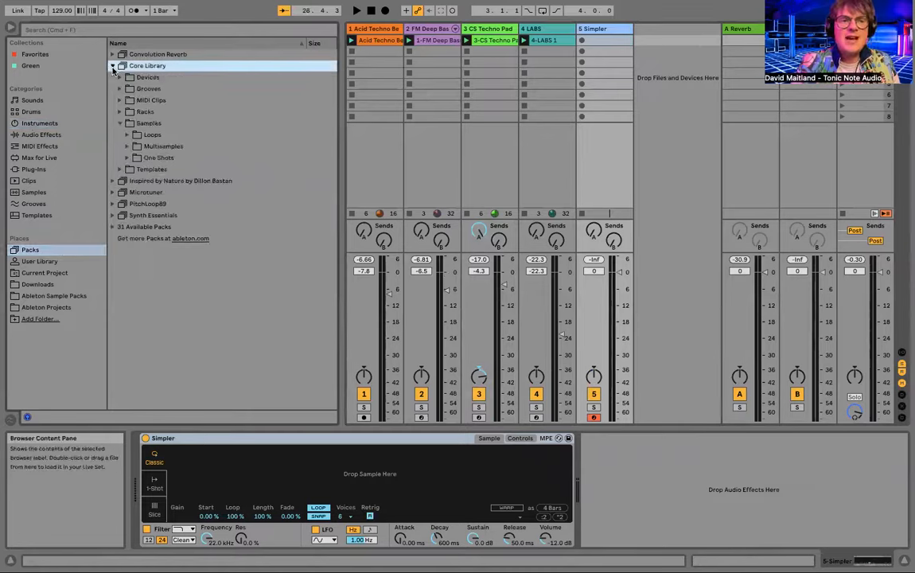
pyautogui.click(119, 125)
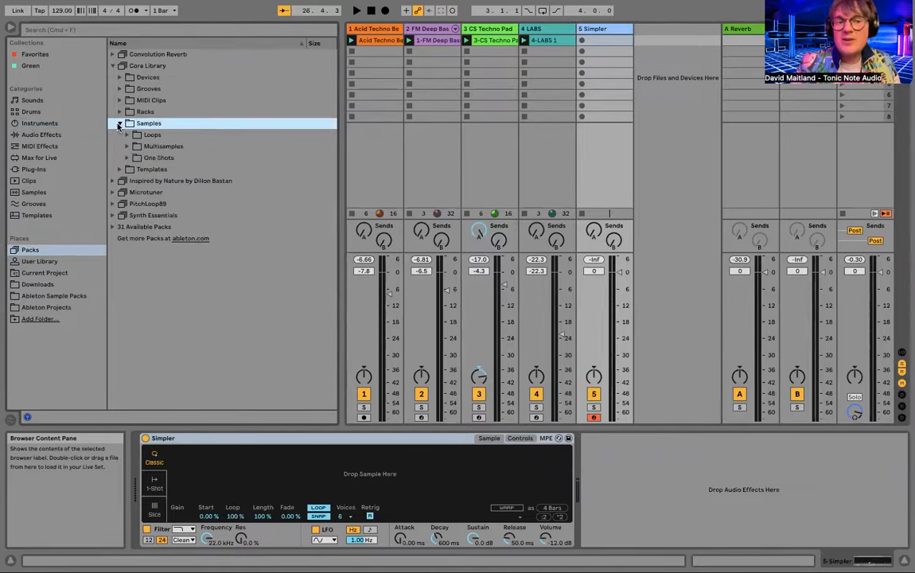
pyautogui.click(126, 135)
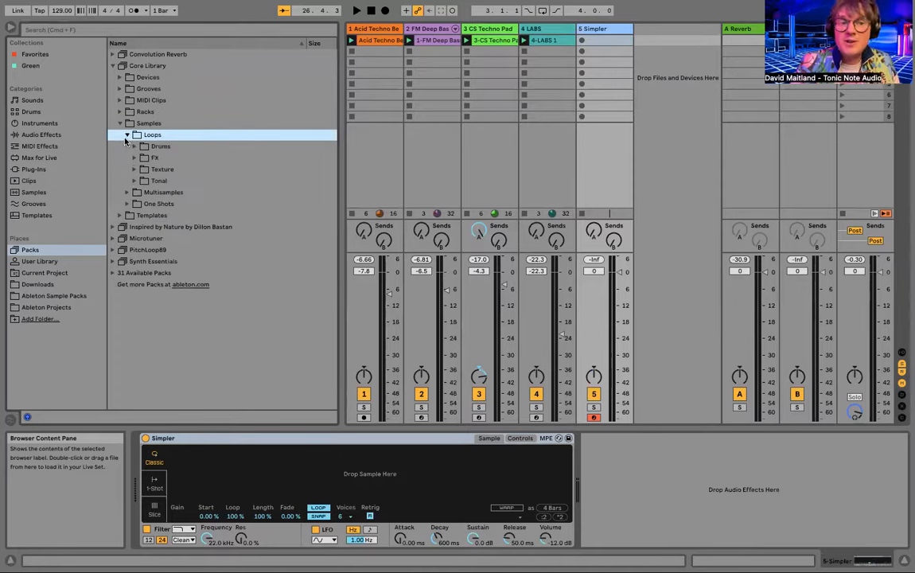
pyautogui.click(134, 170)
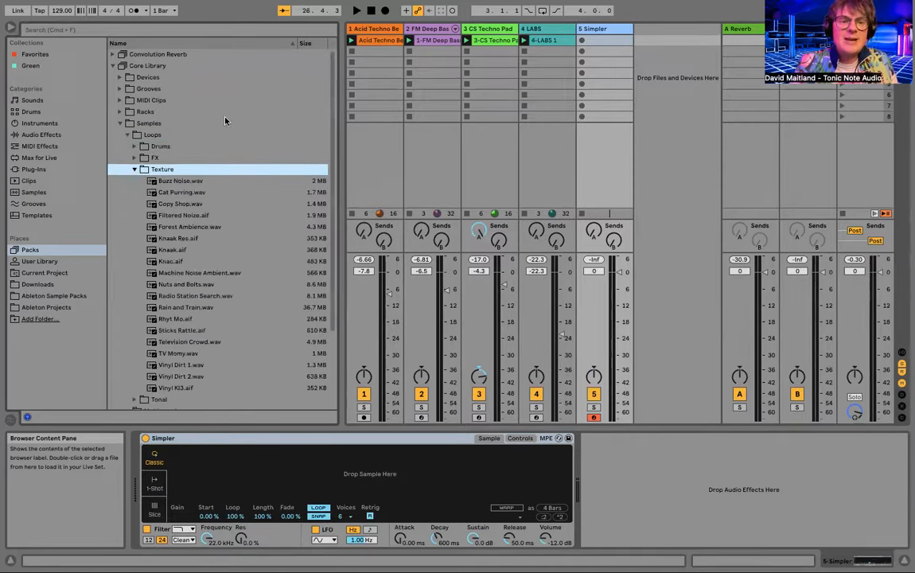
pyautogui.scroll(-1, 237, 246)
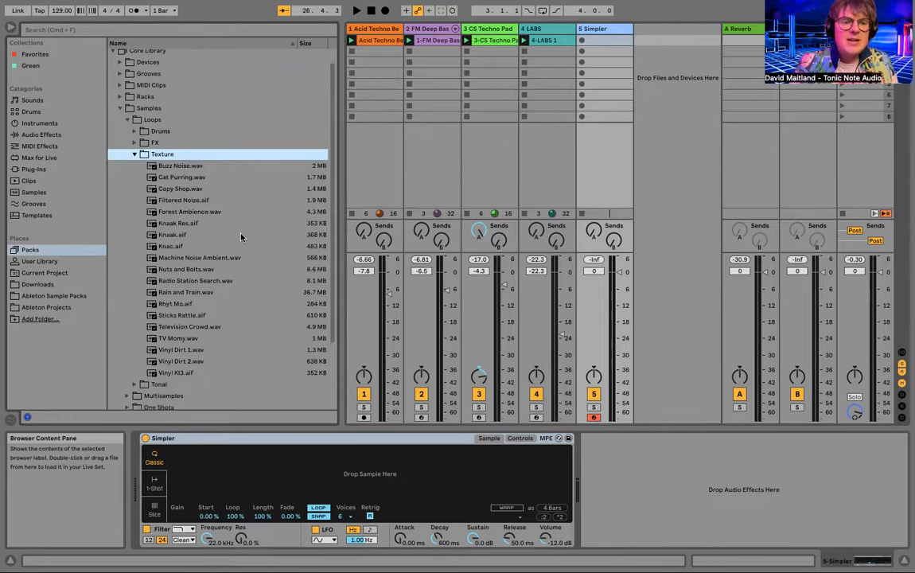
pyautogui.click(229, 259)
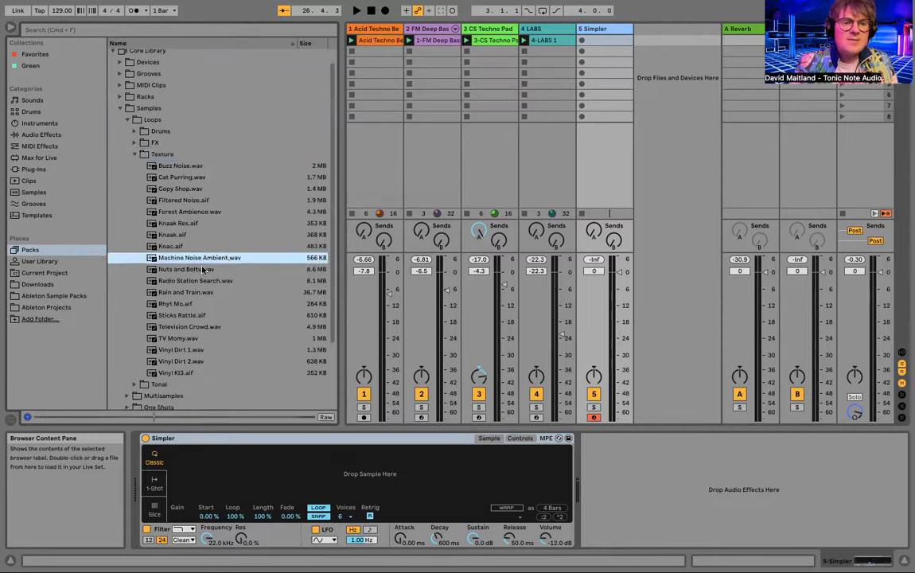
pyautogui.moveTo(216, 362); pyautogui.dragTo(216, 478)
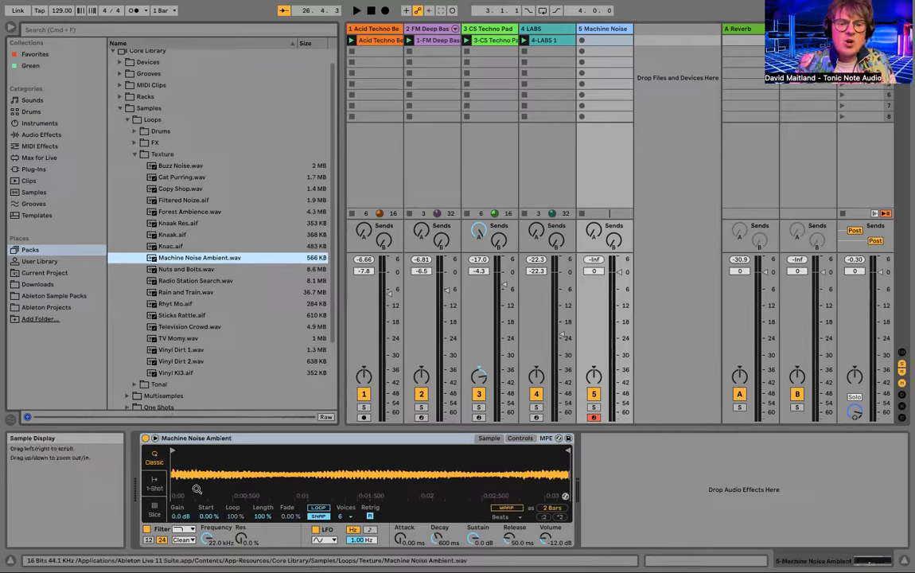
# - Set the Simpler sample gain to 11 dB and switch the instrument to Slice mode
pyautogui.moveTo(180, 516); pyautogui.dragTo(180, 478)
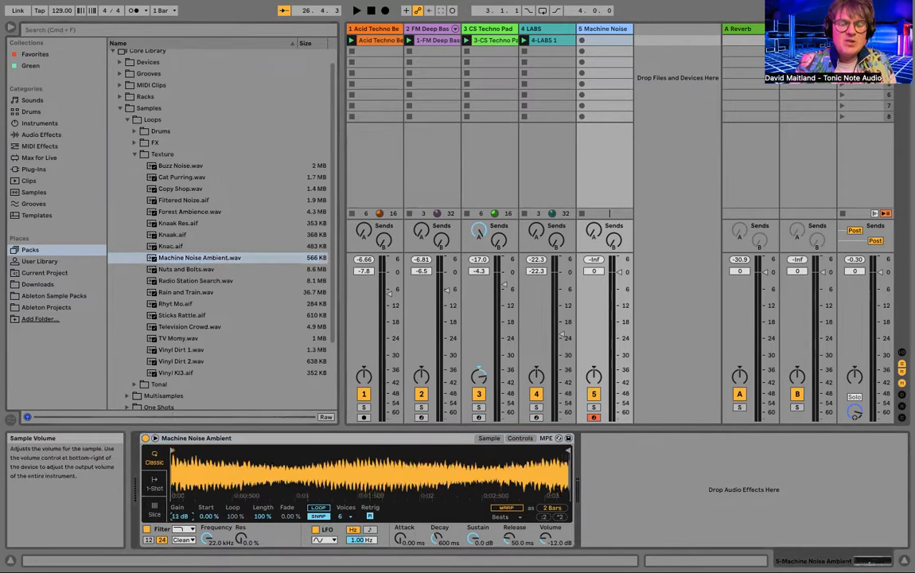
pyautogui.click(155, 511)
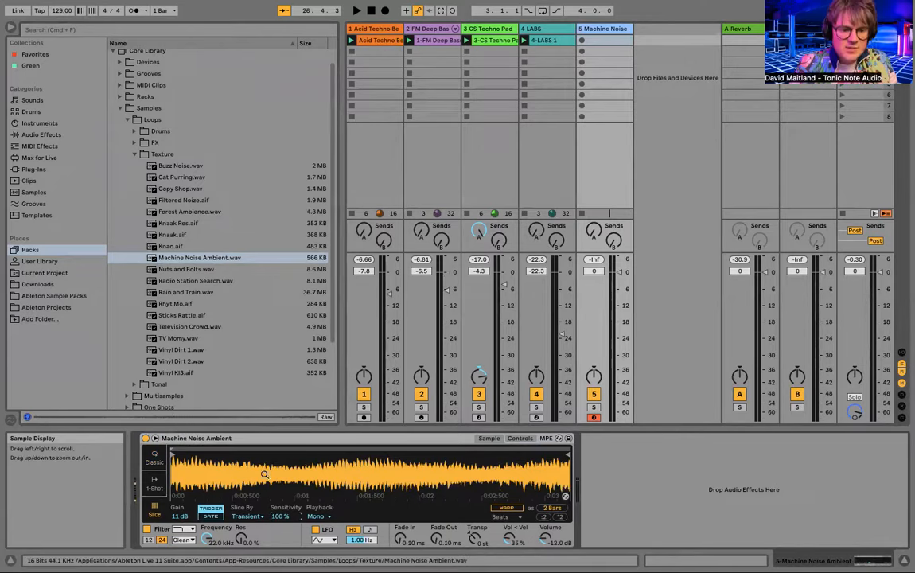
# - Switch the Machine Noise Ambient Simpler to Classic mode and set its Release to 292 ms
pyautogui.click(155, 461)
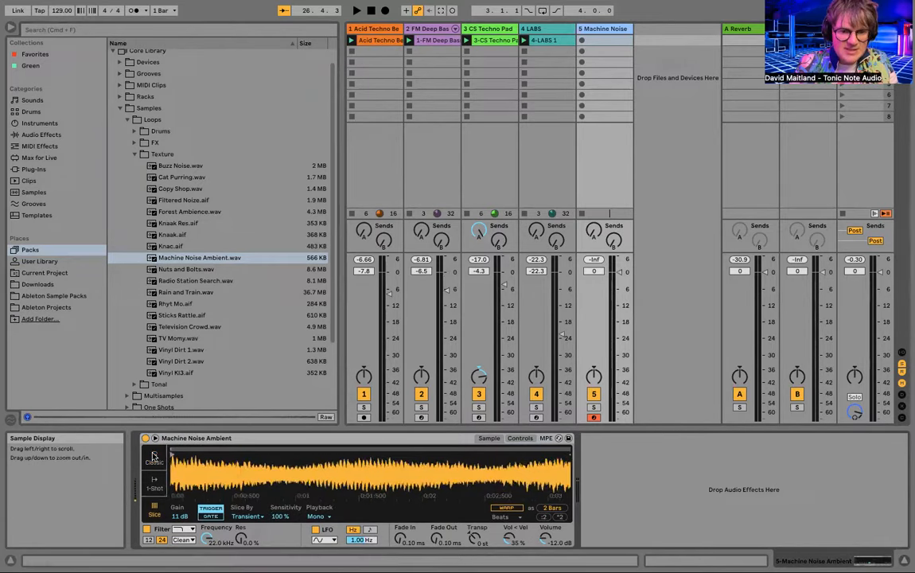
pyautogui.click(154, 485)
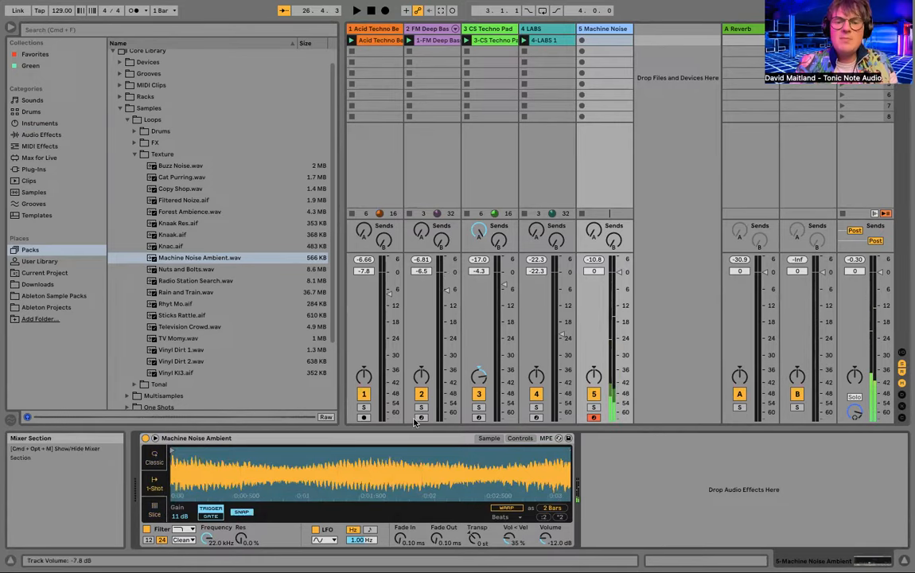
pyautogui.moveTo(569, 452)
pyautogui.mouseDown()
pyautogui.moveTo(345, 462)
pyautogui.moveTo(563, 469)
pyautogui.mouseUp()
pyautogui.click(155, 461)
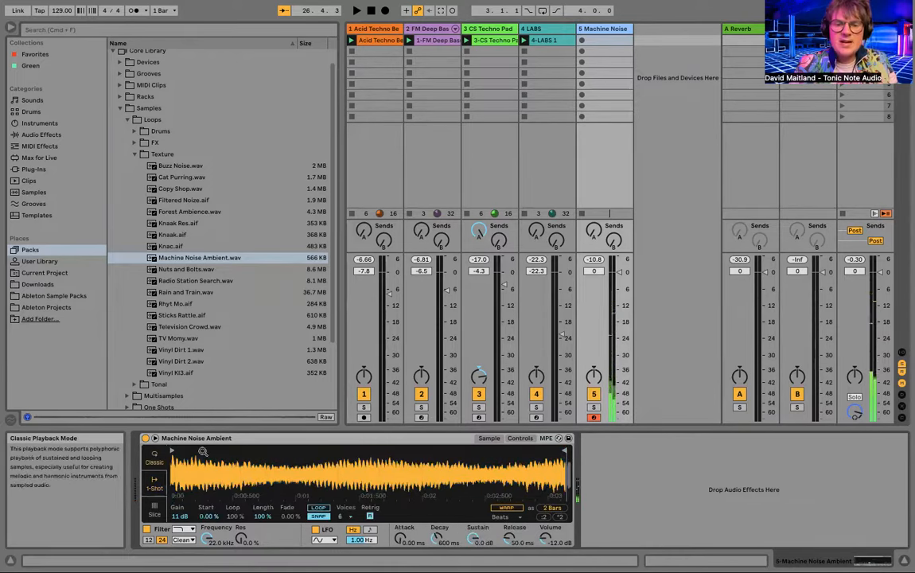
pyautogui.moveTo(509, 538)
pyautogui.mouseDown()
pyautogui.moveTo(510, 509)
pyautogui.moveTo(509, 540)
pyautogui.mouseUp()
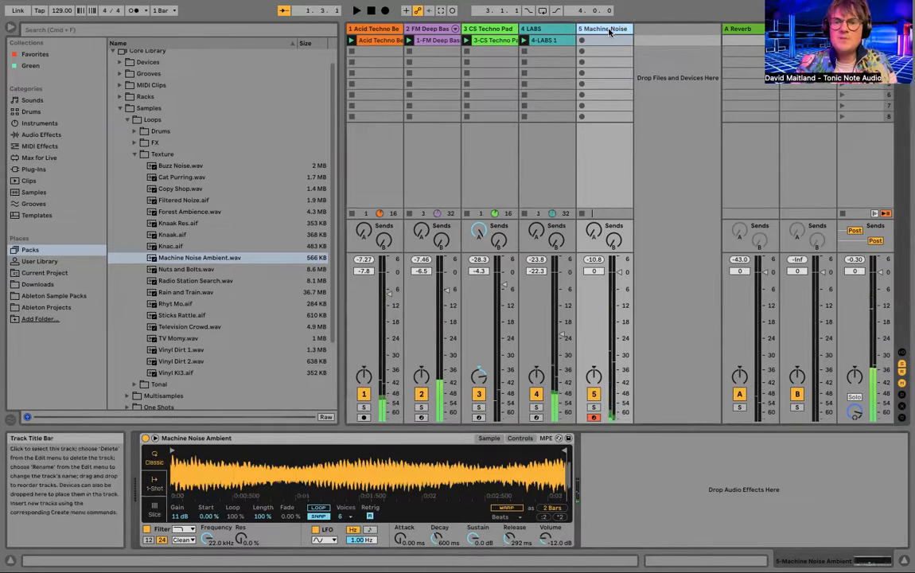
# - Colour the Machine Noise track orange and move it directly after the Acid Techno Beat track
pyautogui.rightClick(611, 30)
pyautogui.click(612, 32)
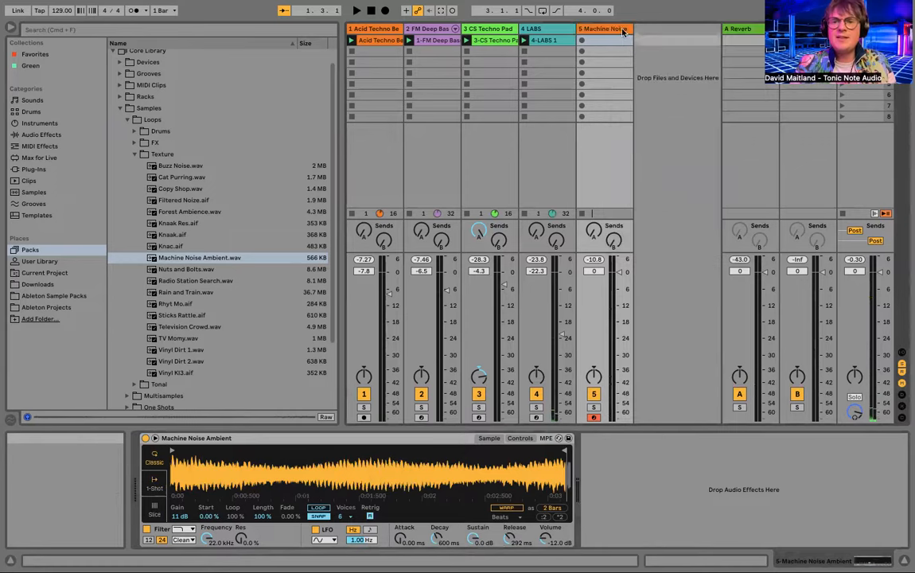
pyautogui.moveTo(418, 36); pyautogui.dragTo(407, 32)
# - Create a one-bar MIDI clip in the Machine Noise track's first slot, launch it, and draw C6 notes at 1.1.3 and 1.3.3
pyautogui.doubleClick(434, 39)
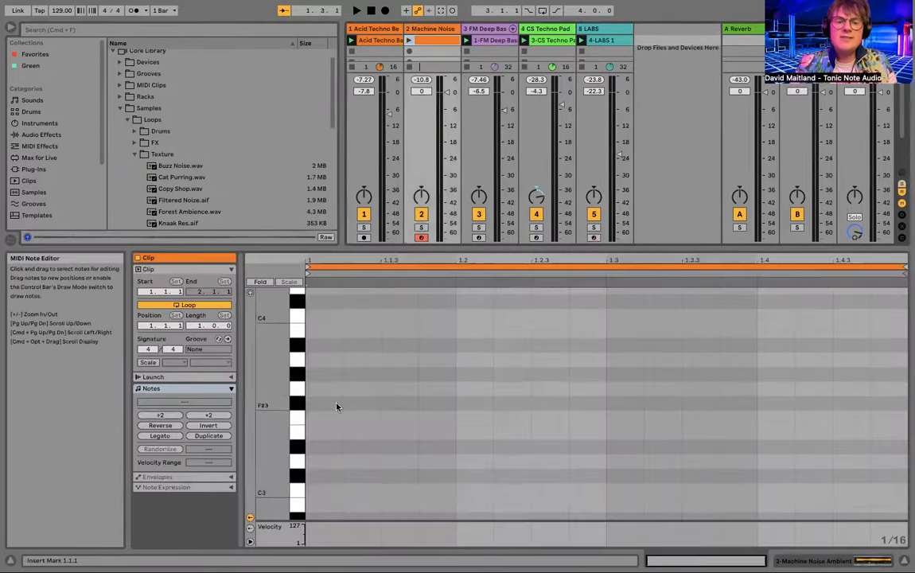
pyautogui.moveTo(306, 420); pyautogui.dragTo(306, 145)
pyautogui.moveTo(272, 438)
pyautogui.mouseDown()
pyautogui.moveTo(272, 509)
pyautogui.moveTo(271, 439)
pyautogui.mouseUp()
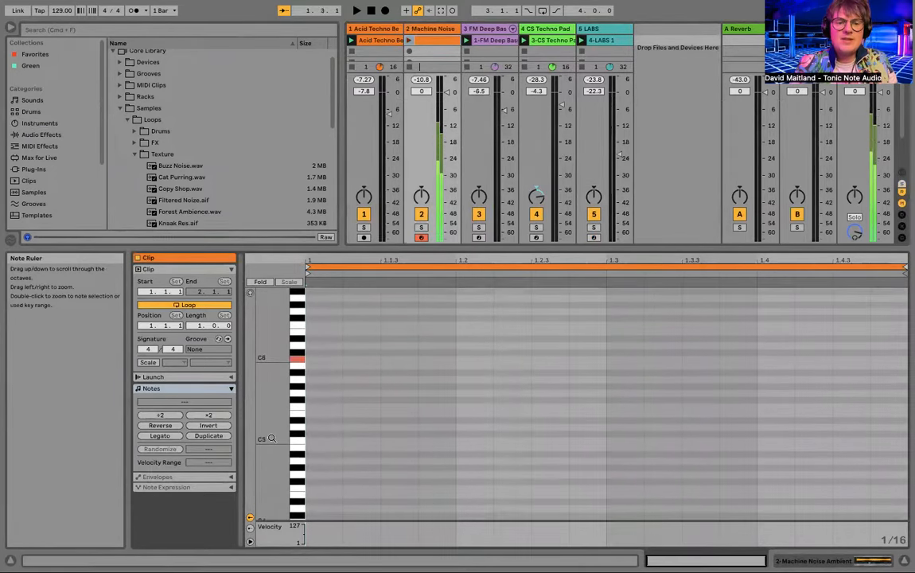
pyautogui.click(391, 358)
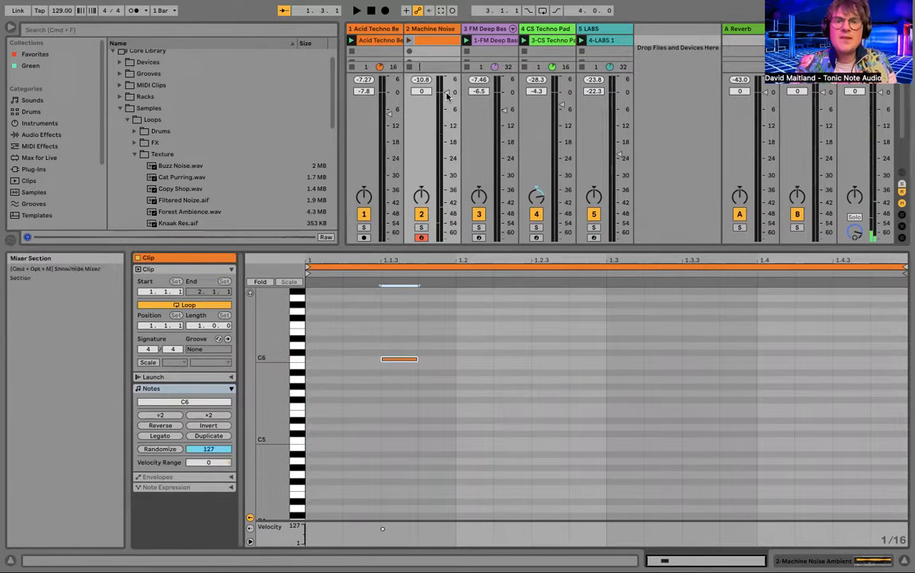
pyautogui.click(410, 41)
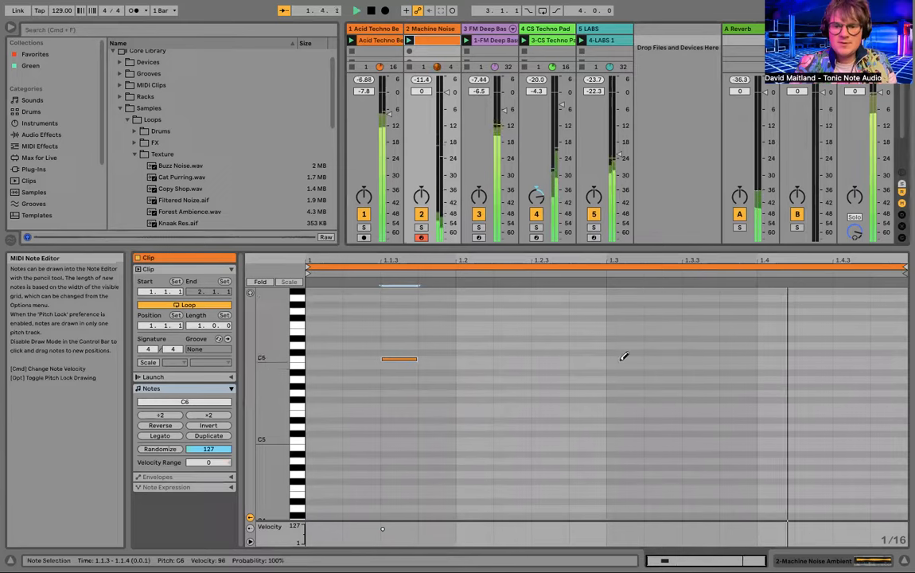
pyautogui.click(701, 358)
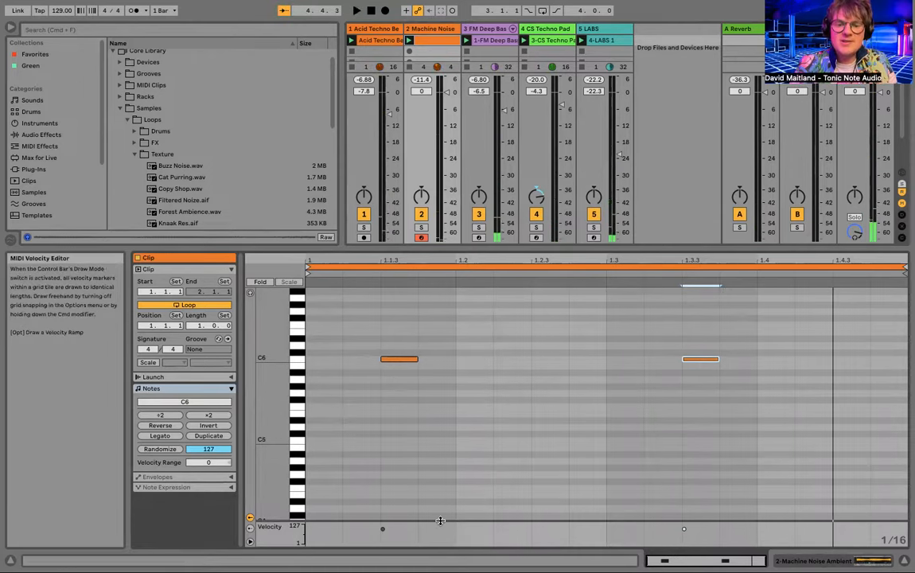
# - Enlarge the velocity lane and set the first C6 note's velocity to 112 and the second's to 81
pyautogui.moveTo(440, 521); pyautogui.dragTo(441, 461)
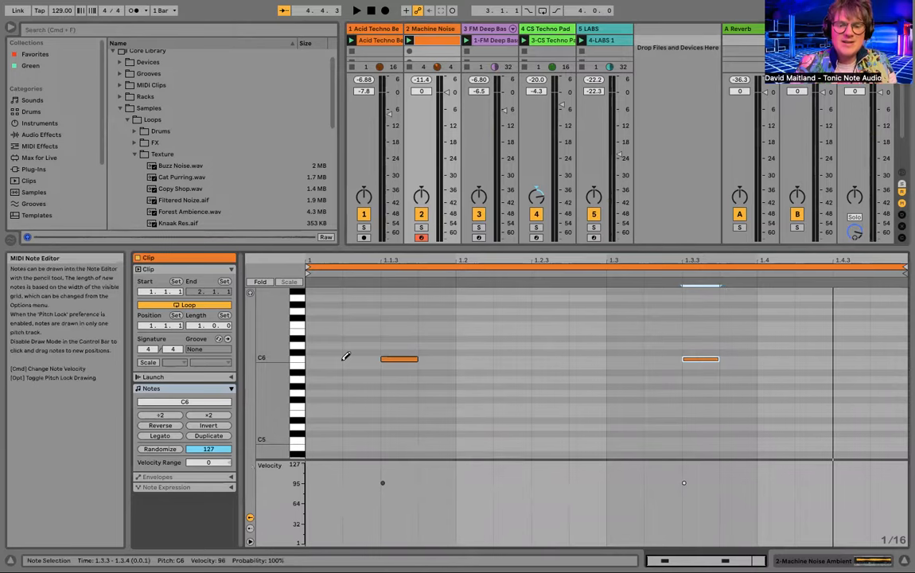
pyautogui.moveTo(384, 483); pyautogui.dragTo(382, 474)
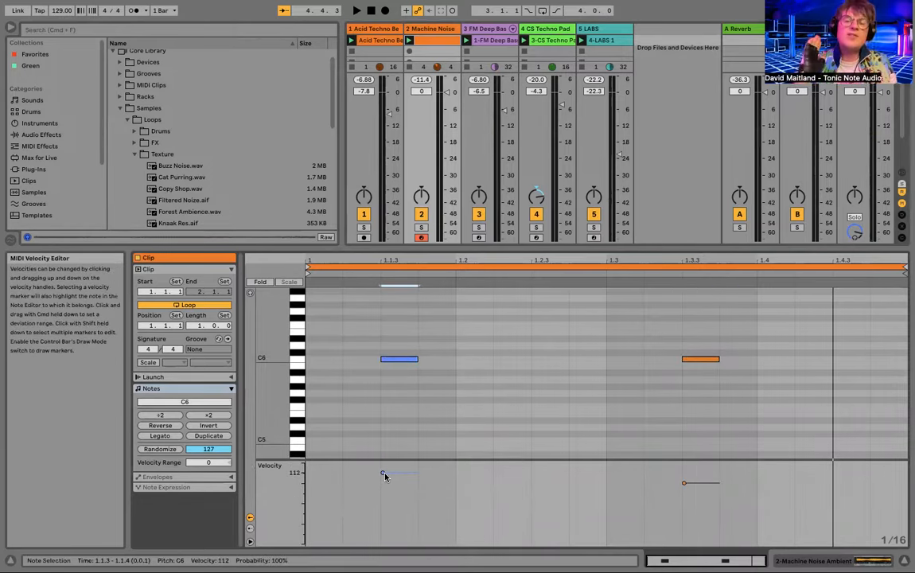
pyautogui.moveTo(683, 484); pyautogui.dragTo(684, 492)
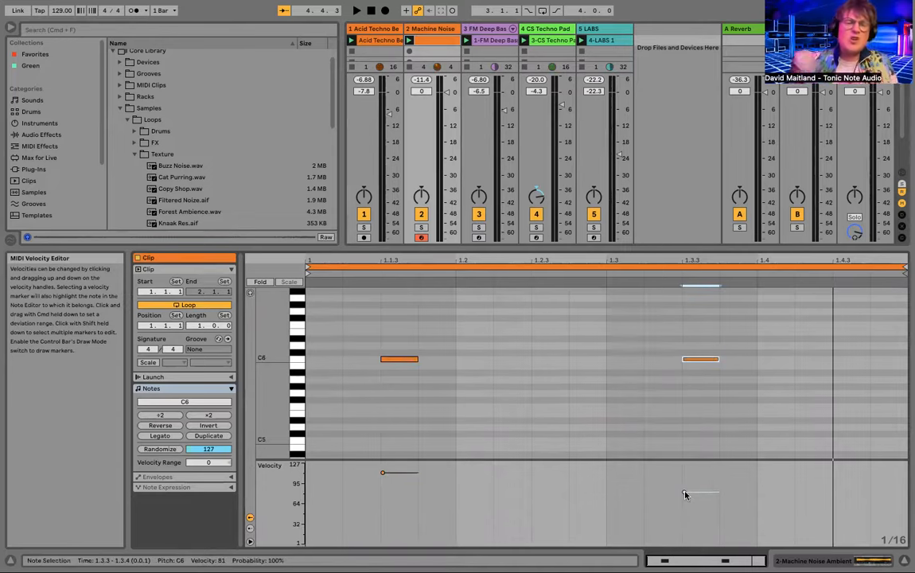
# - Play the set and lower the Machine Noise track's volume to -11.4 dB
pyautogui.press('space')
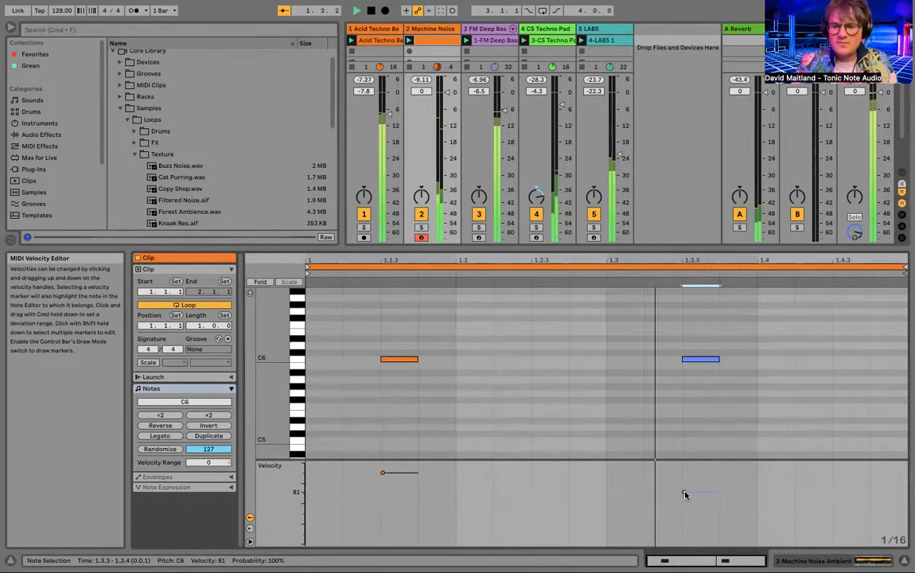
pyautogui.press('super+alt+l')
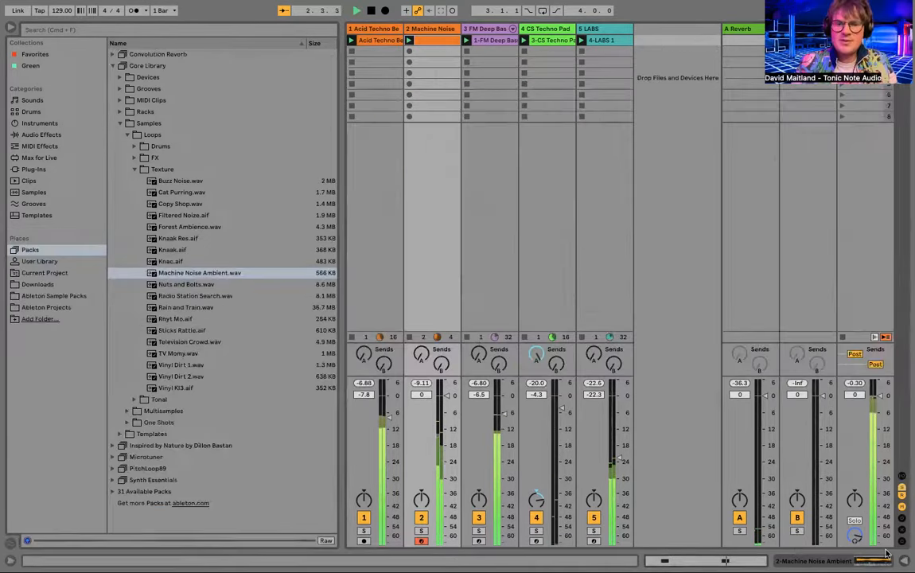
pyautogui.moveTo(446, 394); pyautogui.dragTo(447, 428)
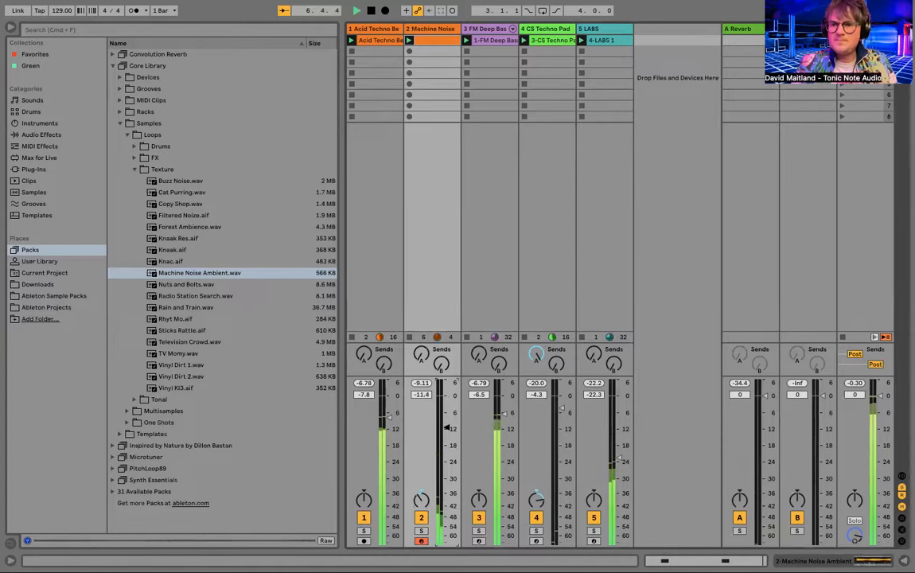
# - Review the pad track's devices and the contents of the drum loop, Machine Noise, FM Deep Bass and pad clips
pyautogui.click(549, 31)
pyautogui.doubleClick(548, 30)
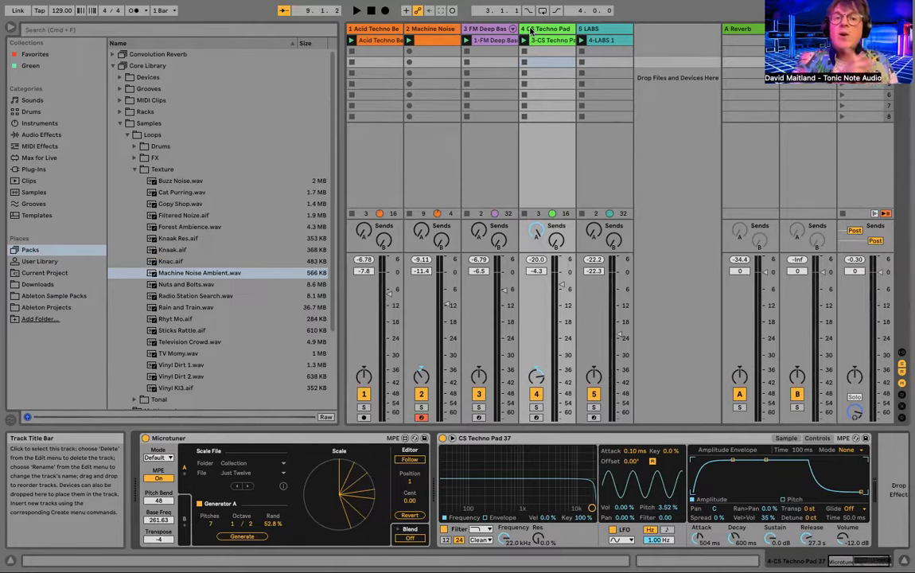
pyautogui.doubleClick(374, 40)
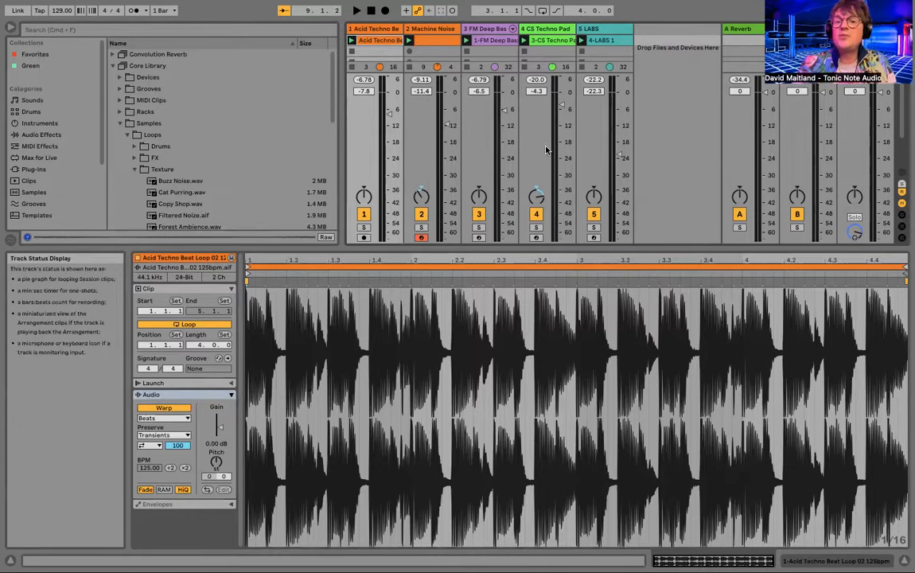
pyautogui.click(904, 561)
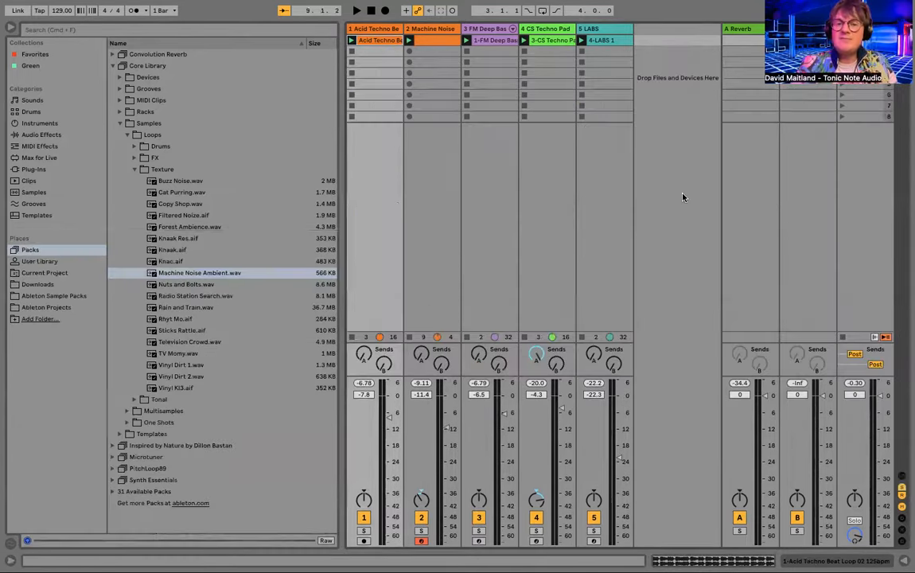
pyautogui.doubleClick(366, 40)
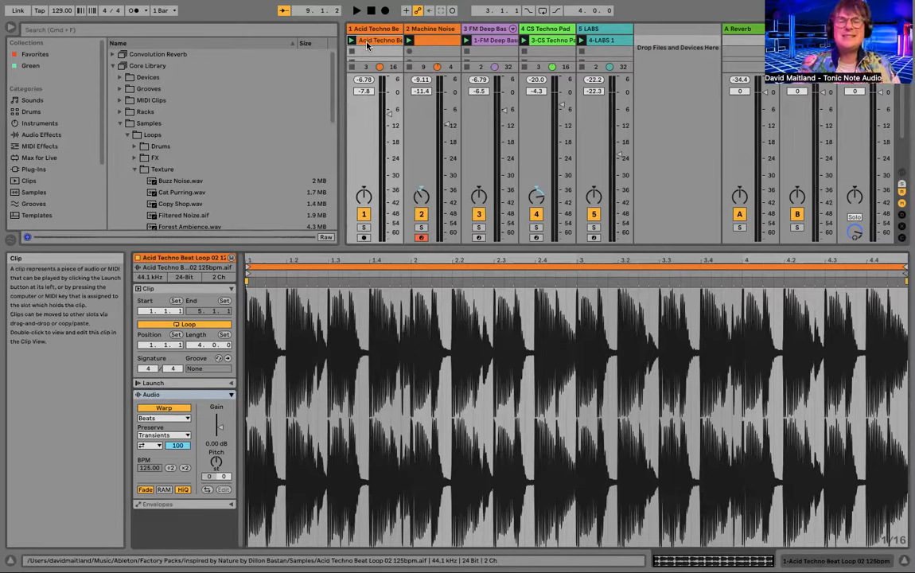
pyautogui.click(434, 40)
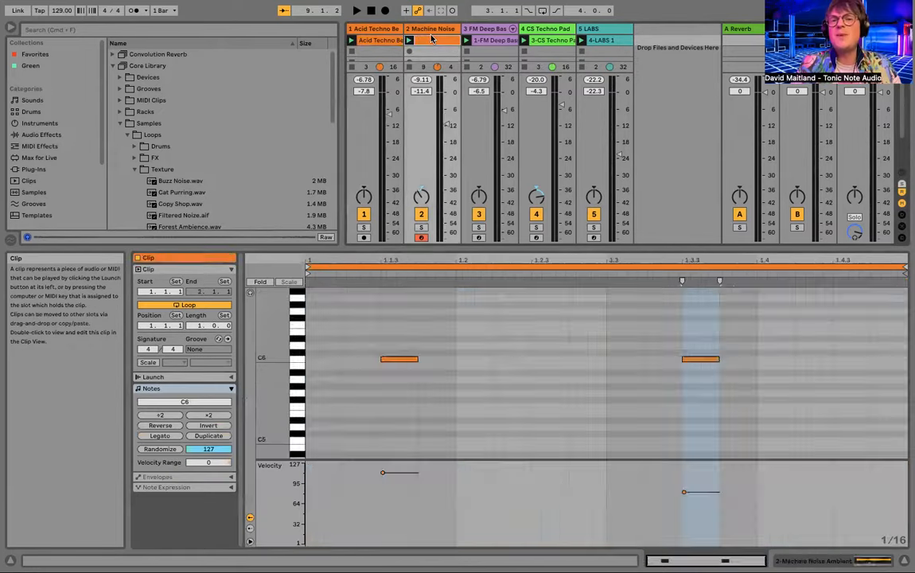
pyautogui.click(494, 39)
pyautogui.click(541, 39)
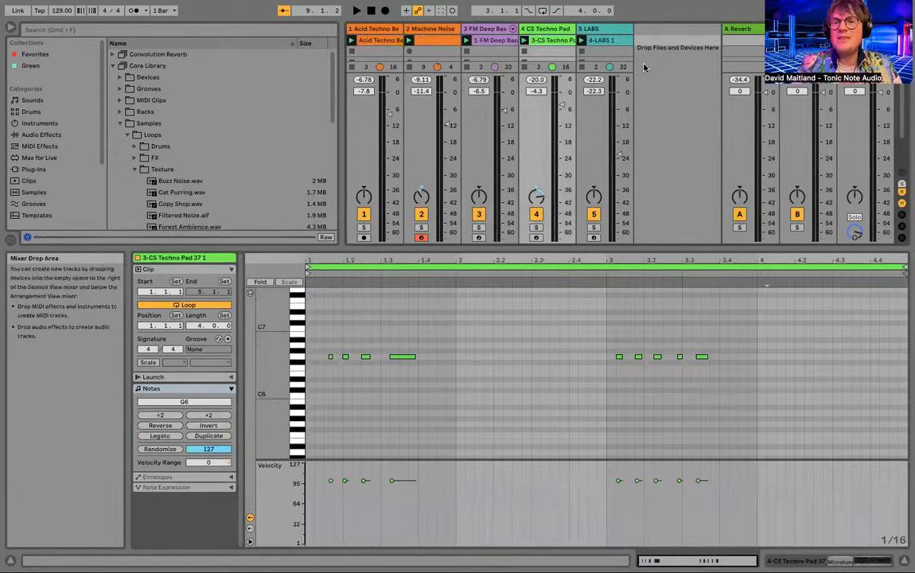
pyautogui.click(904, 561)
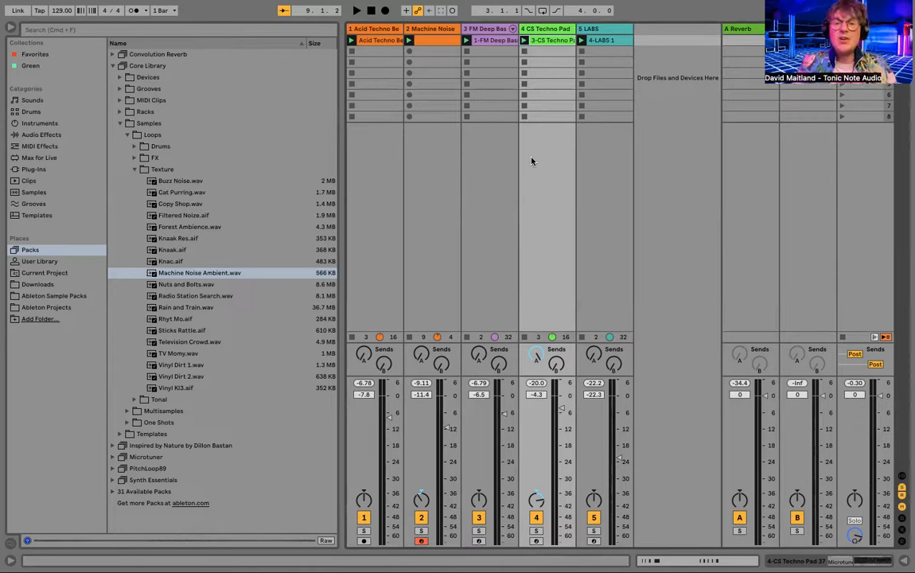
# - Play the full set and fade the master volume down to -14.0 dB
pyautogui.press('space')
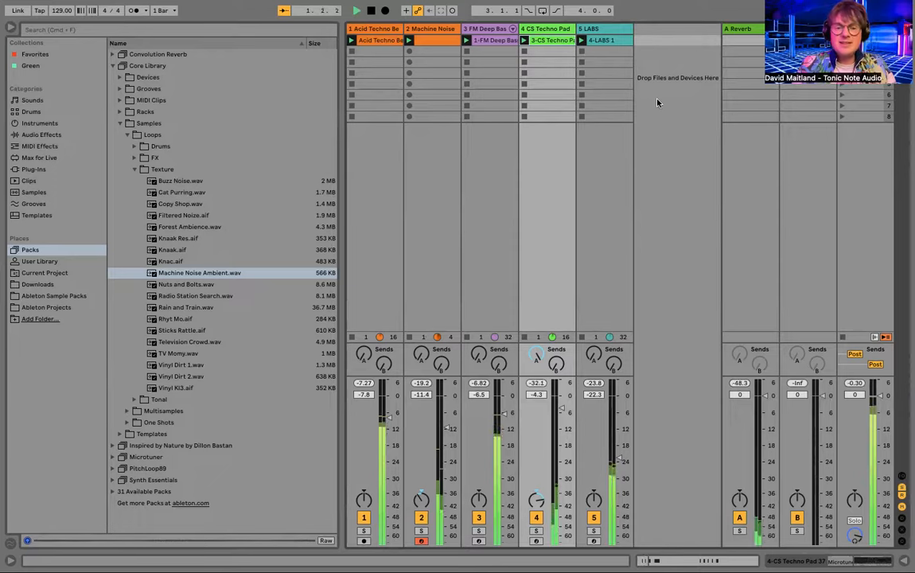
pyautogui.moveTo(882, 398); pyautogui.dragTo(880, 436)
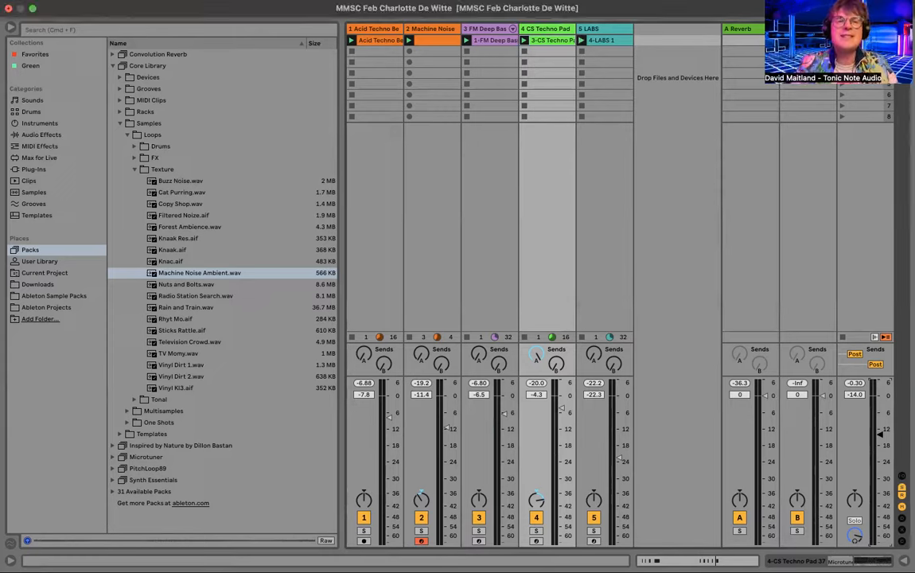
# - Save the Live Set under its existing name
pyautogui.click(72, 2)
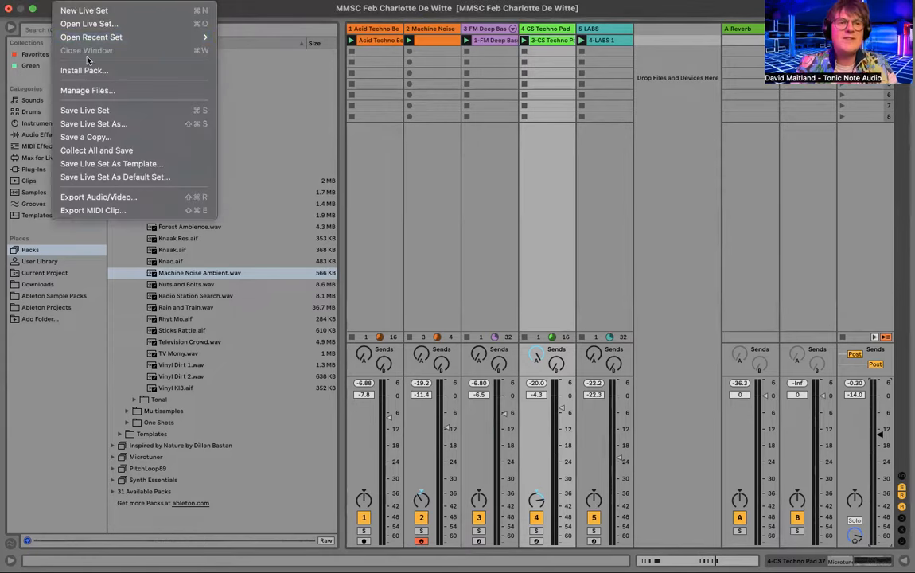
pyautogui.click(90, 109)
pyautogui.click(511, 155)
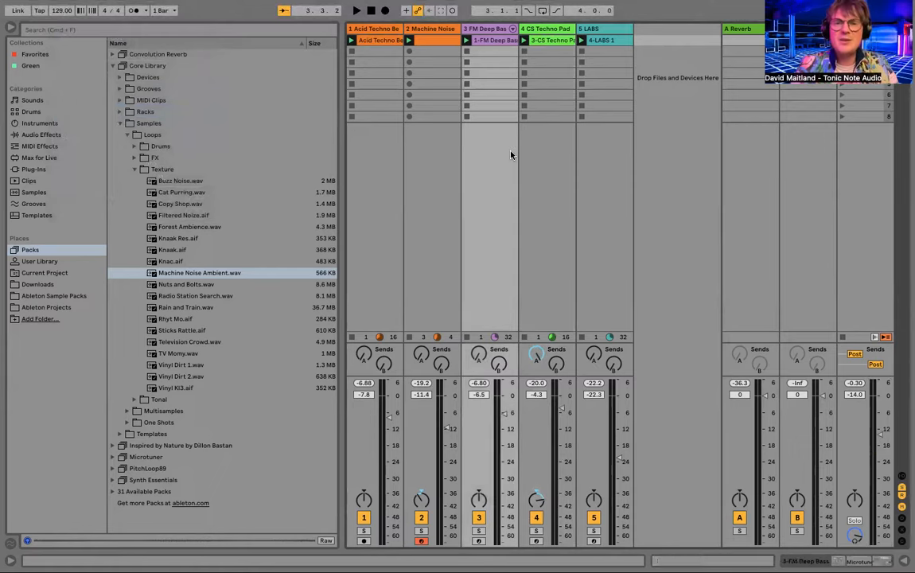